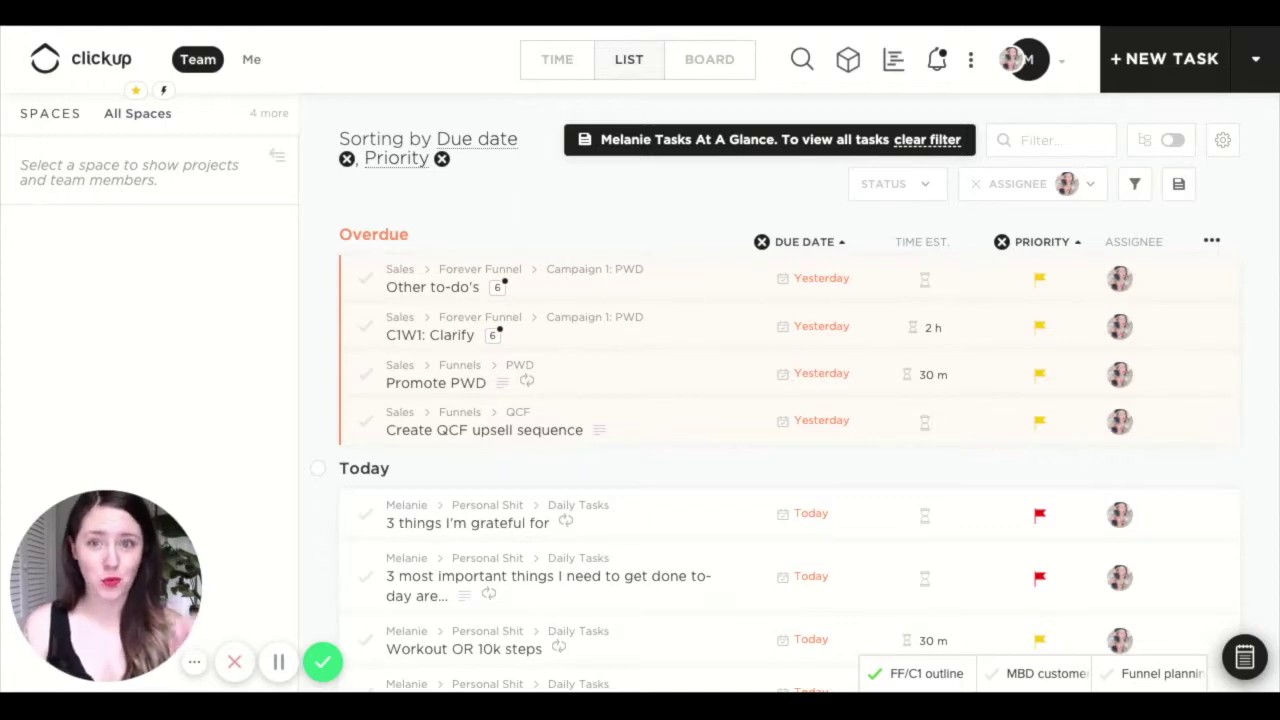
- Go to the HQ space and open Weekly HQ metrics in the HQ section of Weekly Tasks + Audits
mouse_move(138, 116)
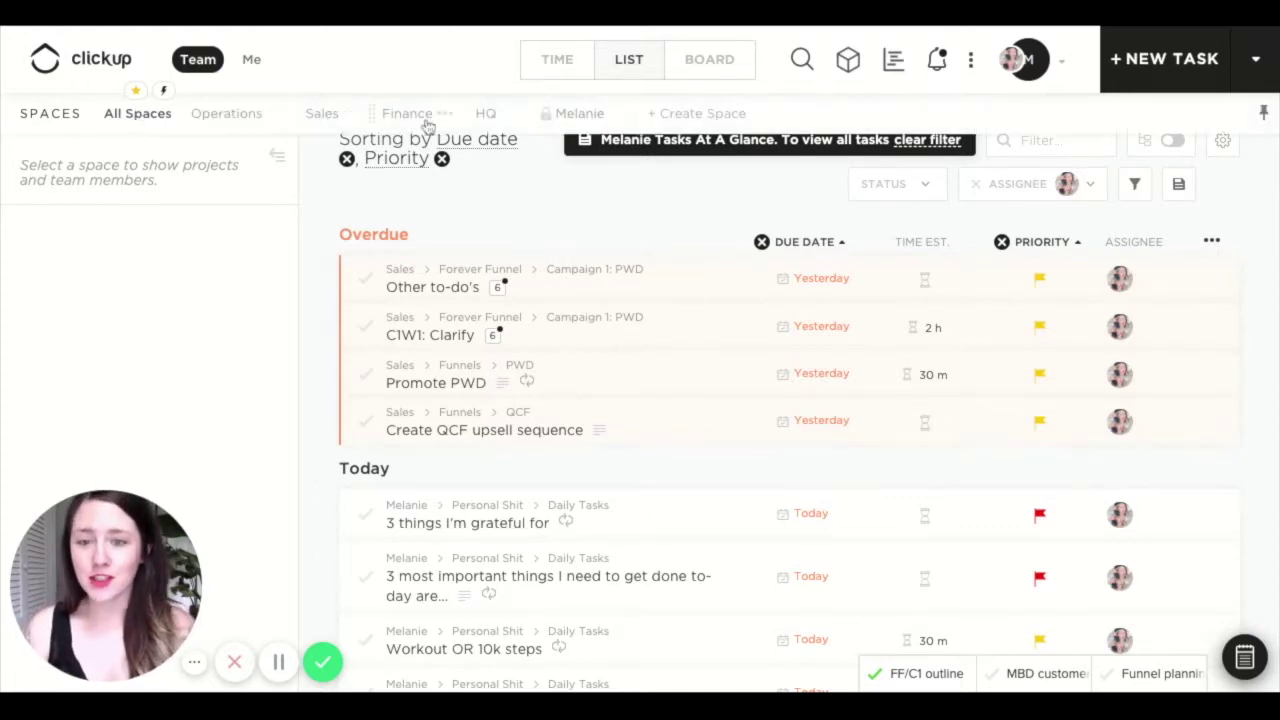
click(484, 117)
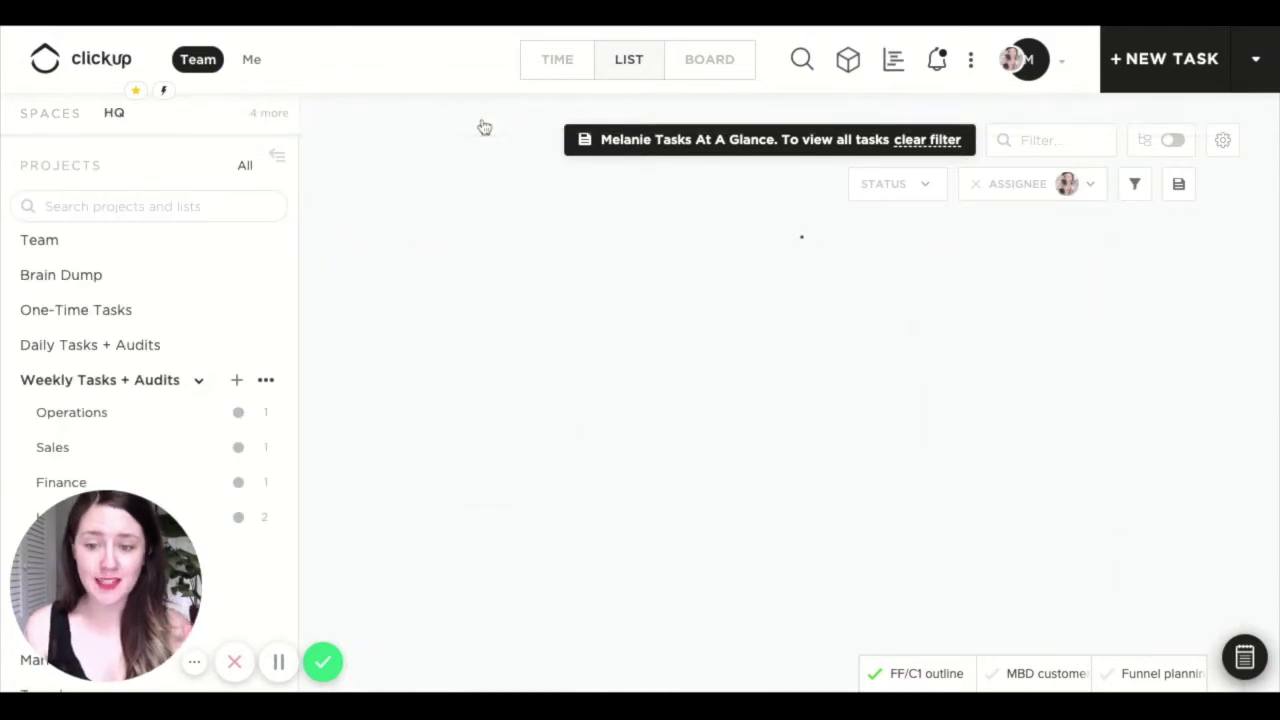
scroll(517, 530, down, 3)
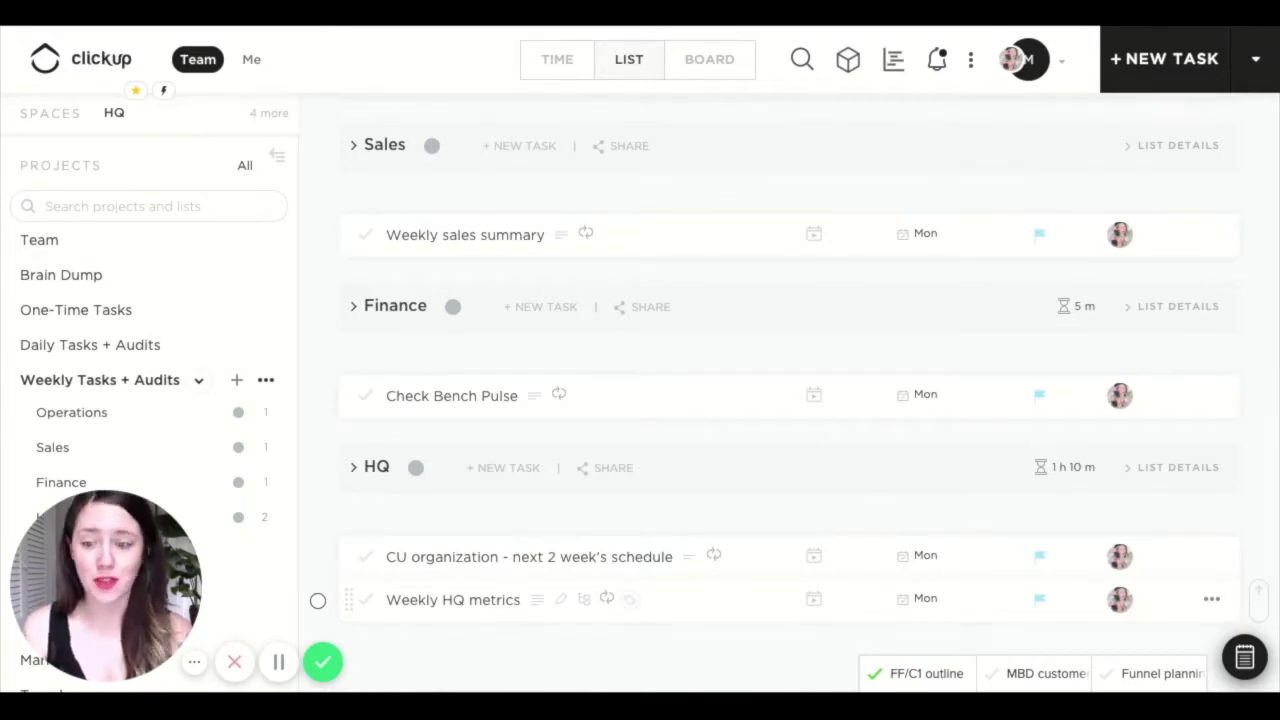
click(453, 599)
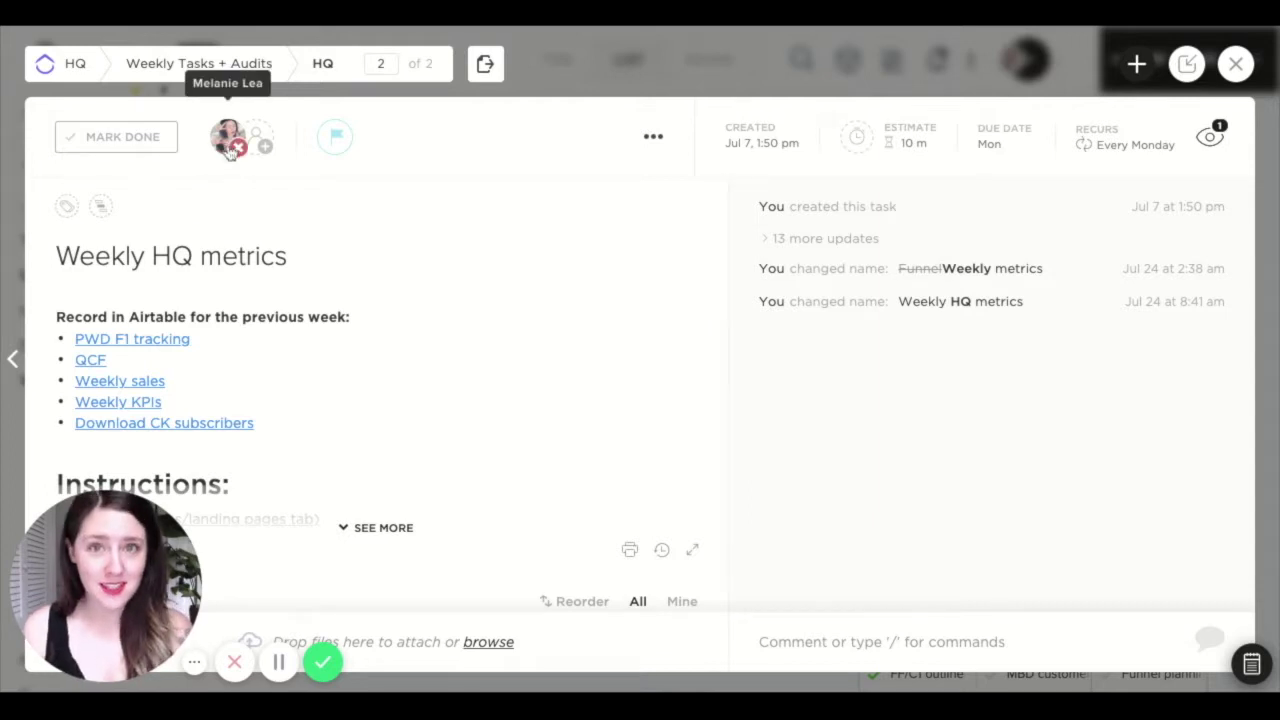
- Check the priority choices, keep Normal, and show the due date calendar at Monday, July 29
click(338, 142)
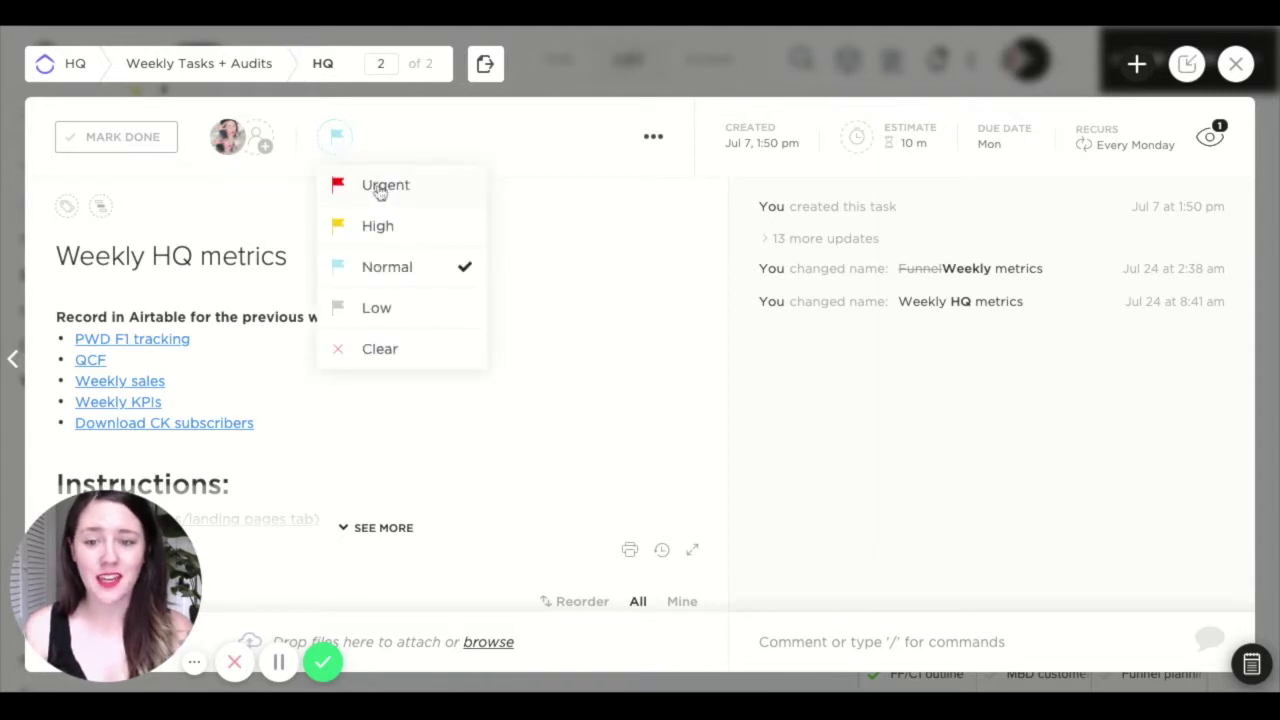
click(509, 168)
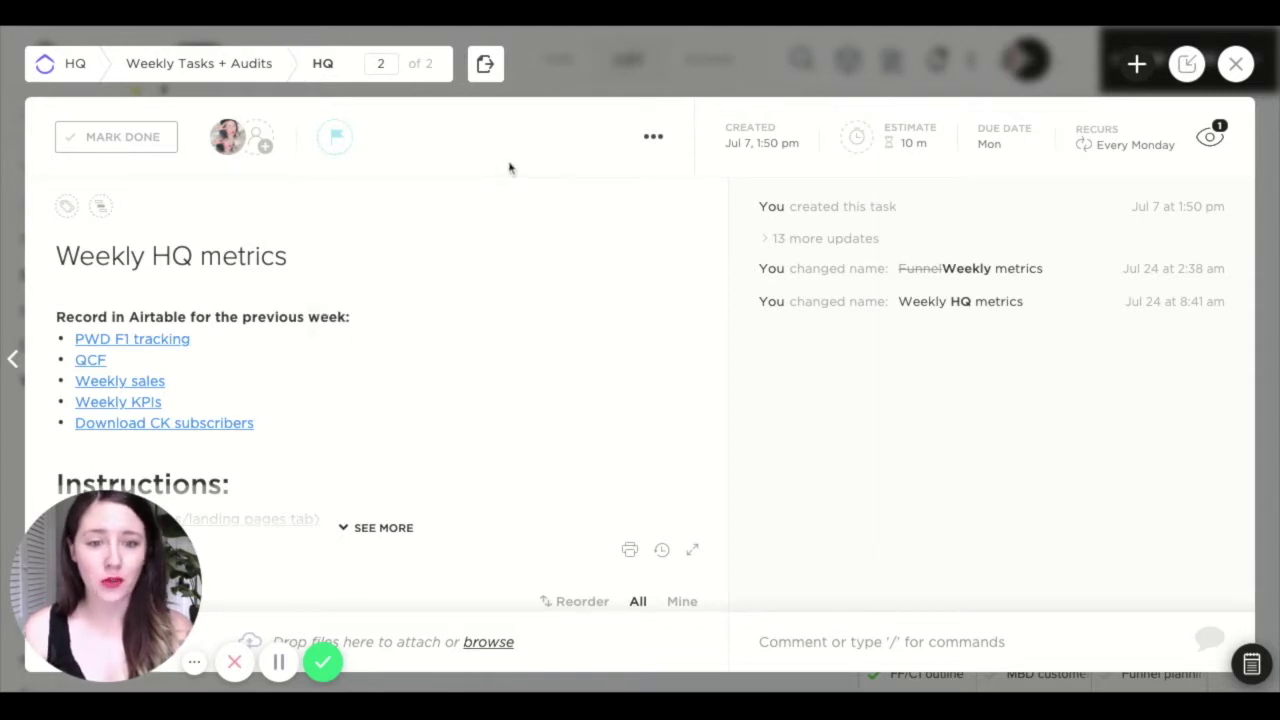
click(996, 143)
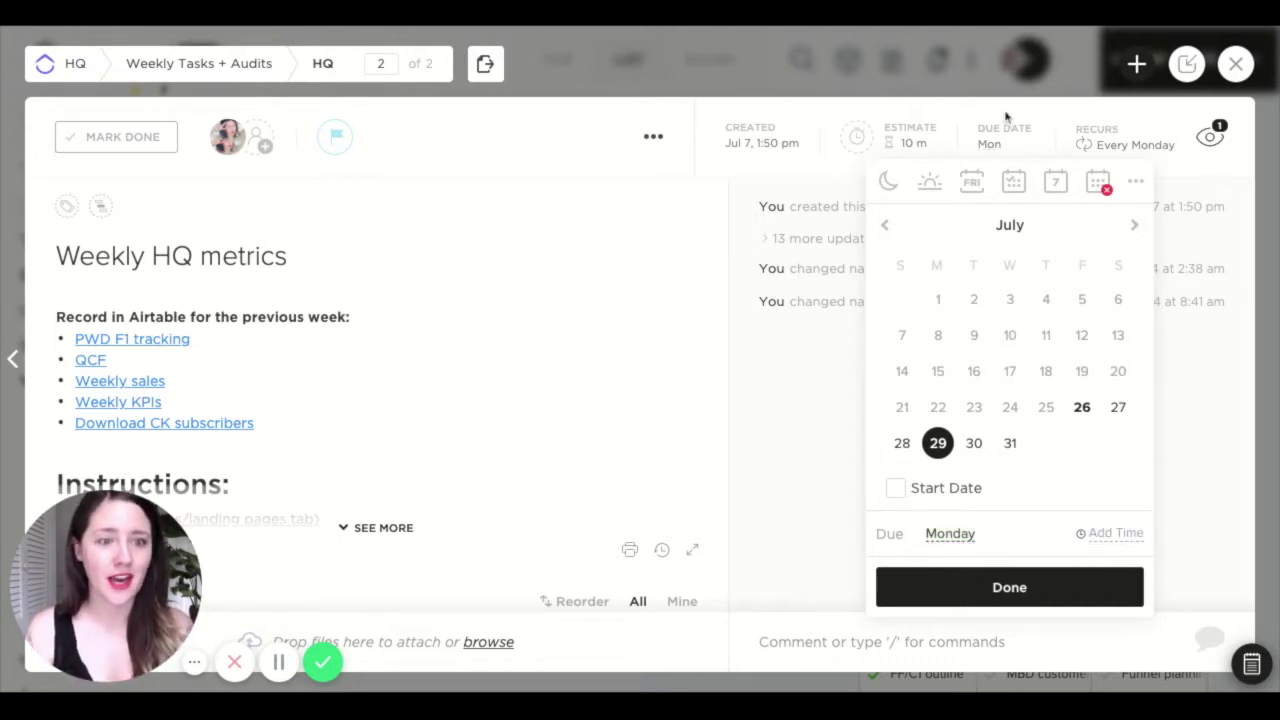
- Close the calendar and show the Every Monday recurrence summary, next occurrence Jul 29
click(1060, 132)
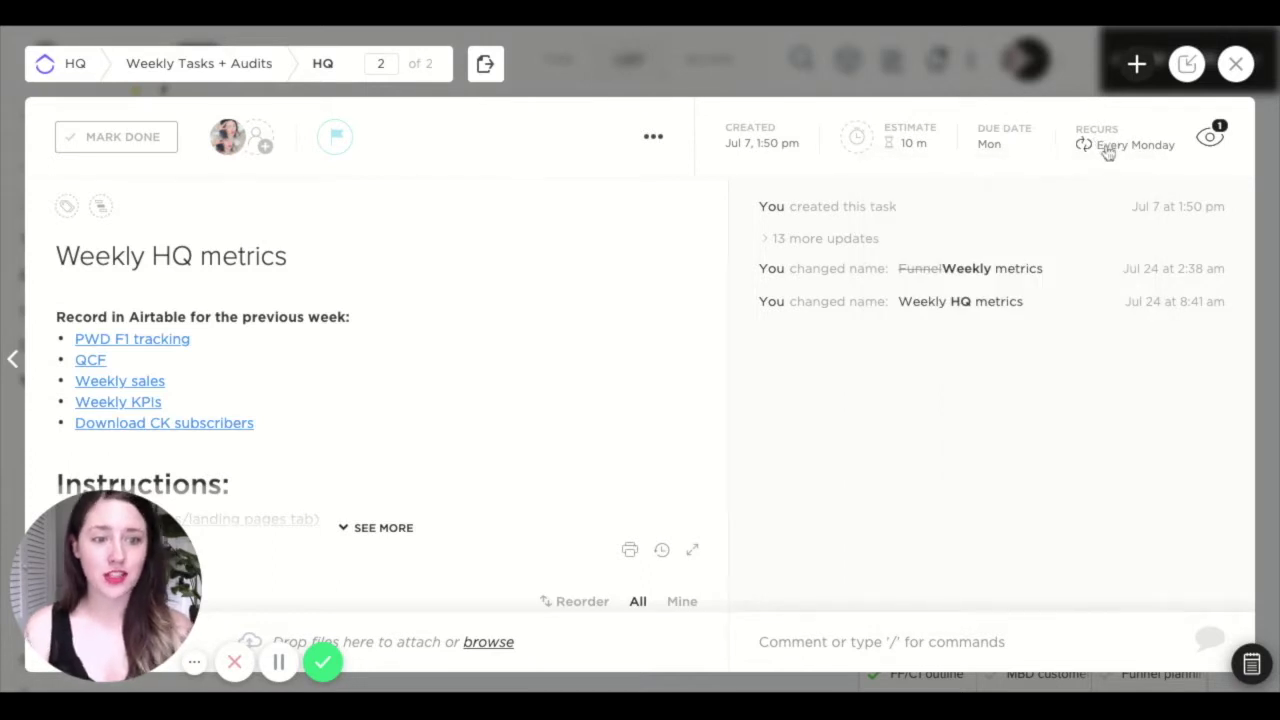
click(1109, 150)
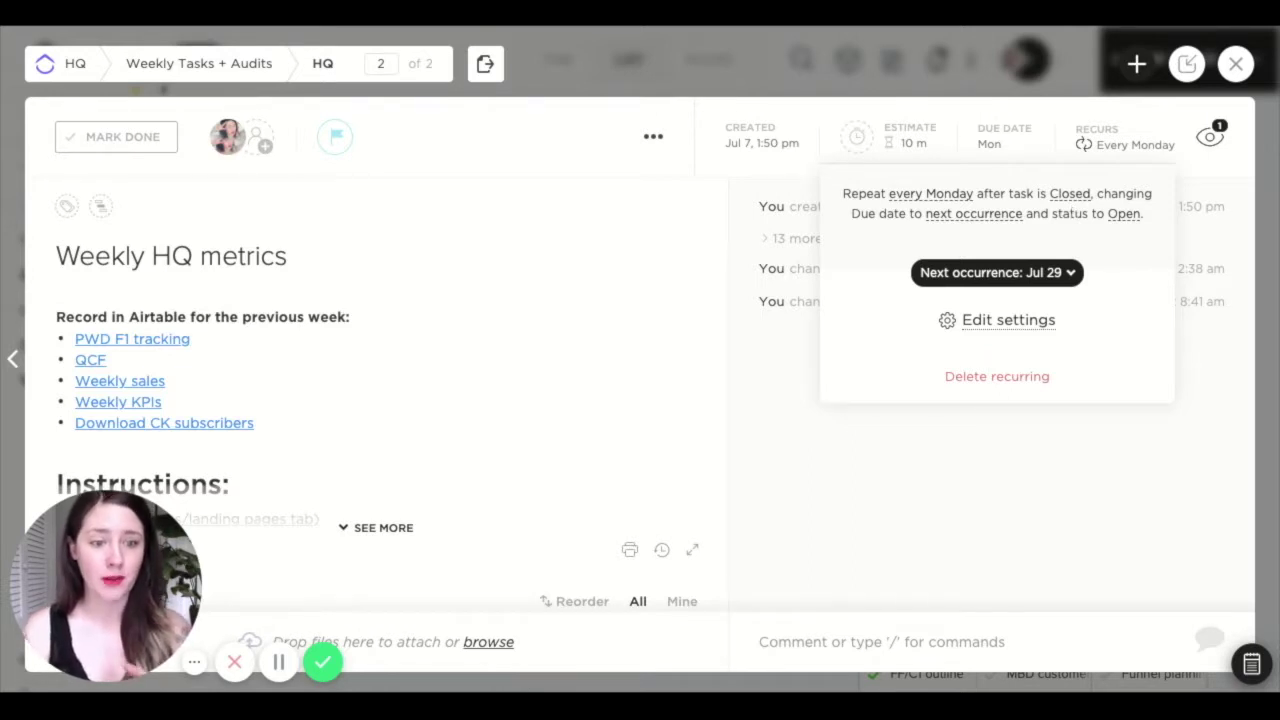
- Review the full repeat schedule and its advanced options, then close them without changes
click(1008, 320)
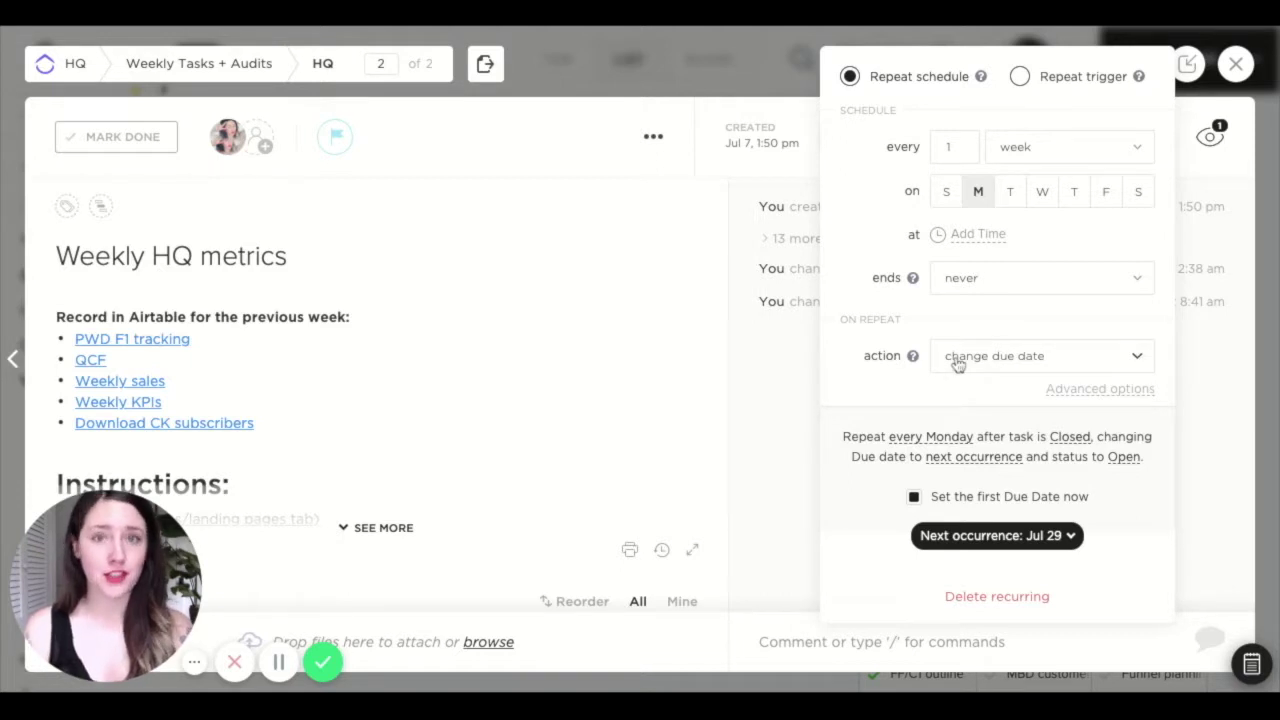
click(1070, 397)
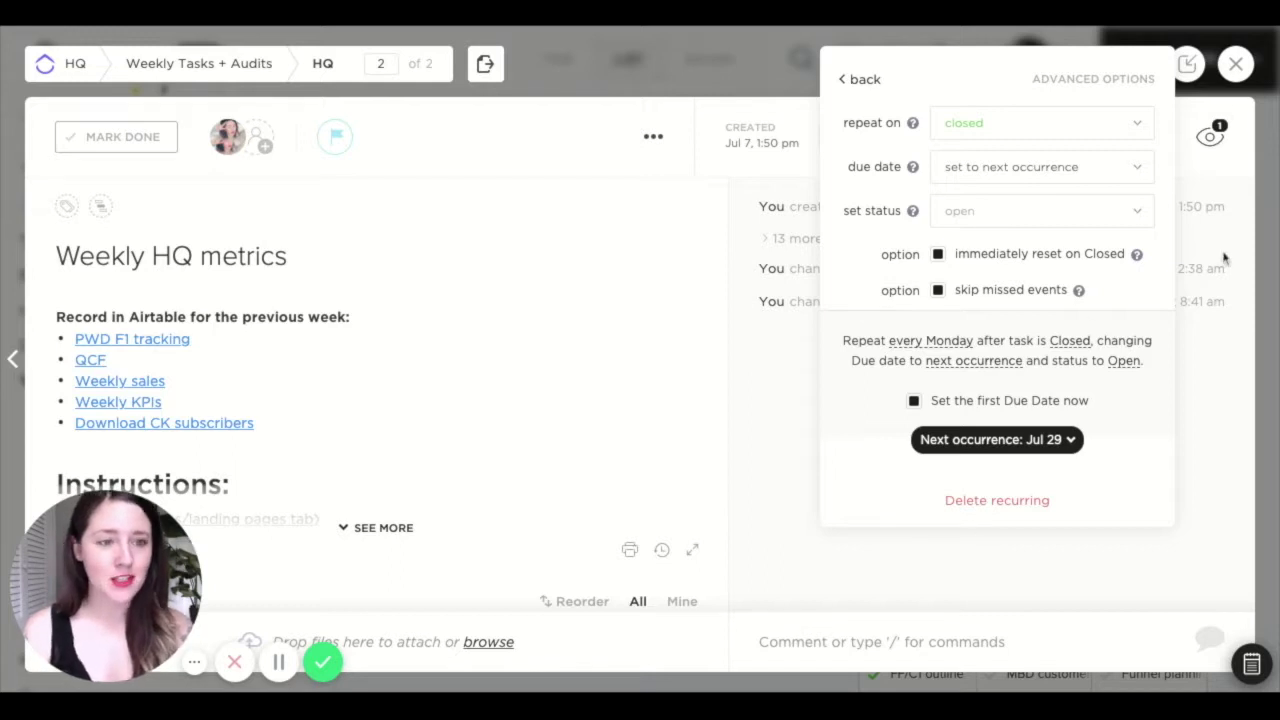
click(855, 80)
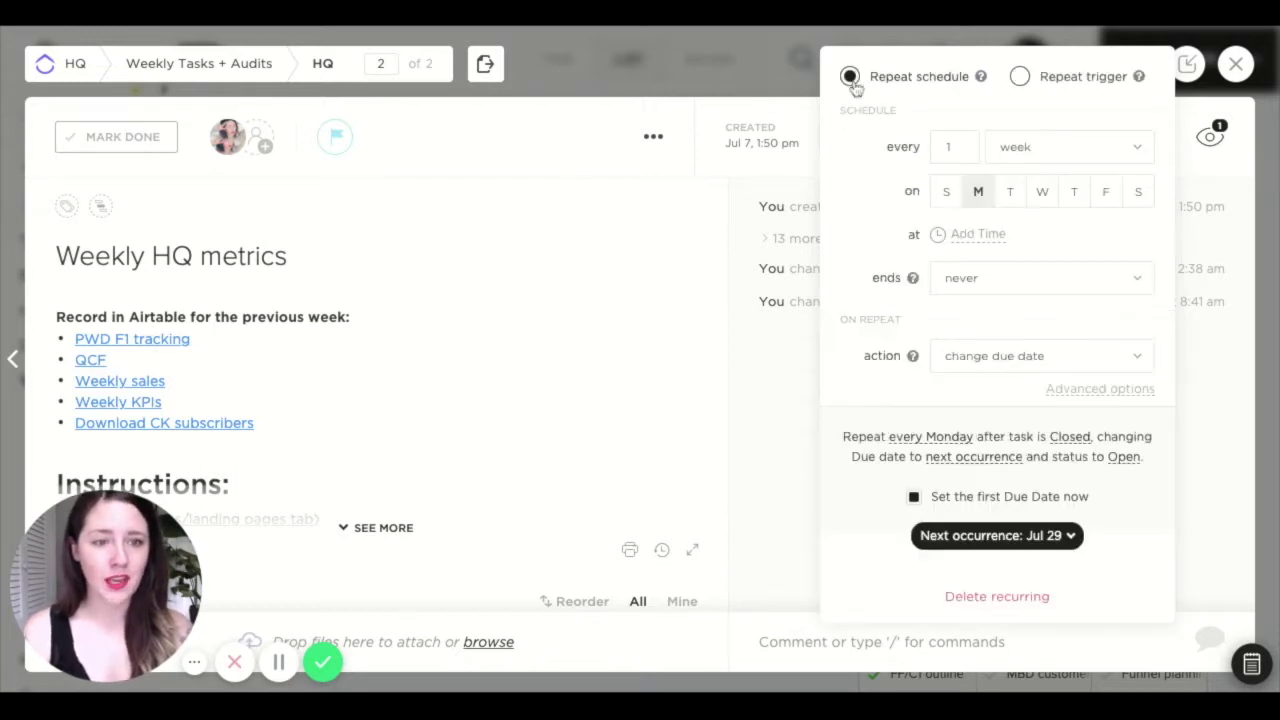
click(715, 113)
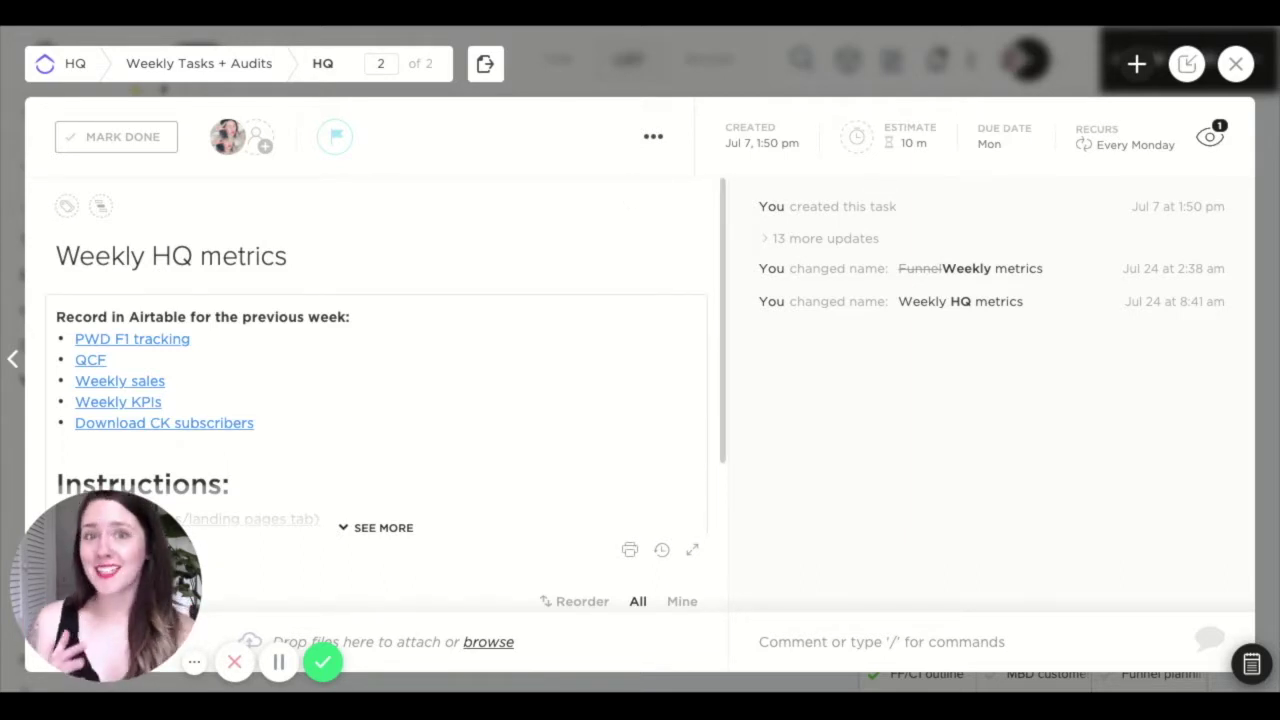
scroll(366, 223, down, 1)
scroll(366, 223, up, 1)
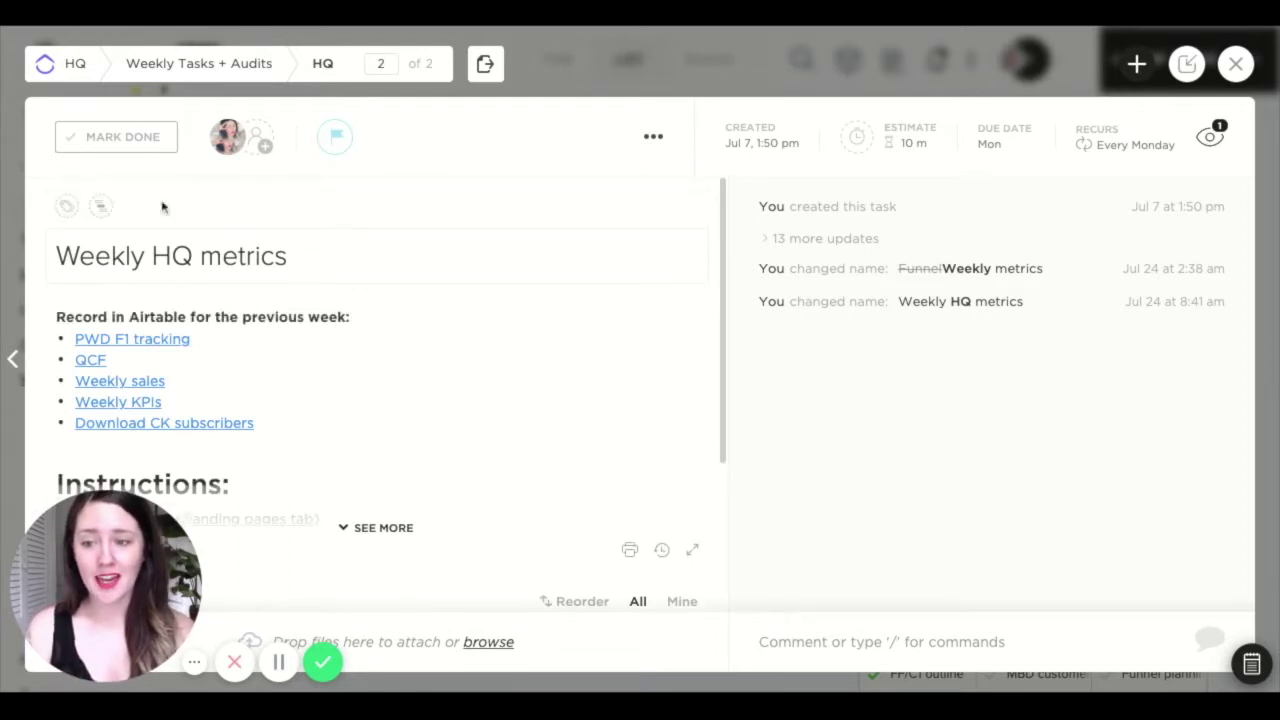
click(64, 206)
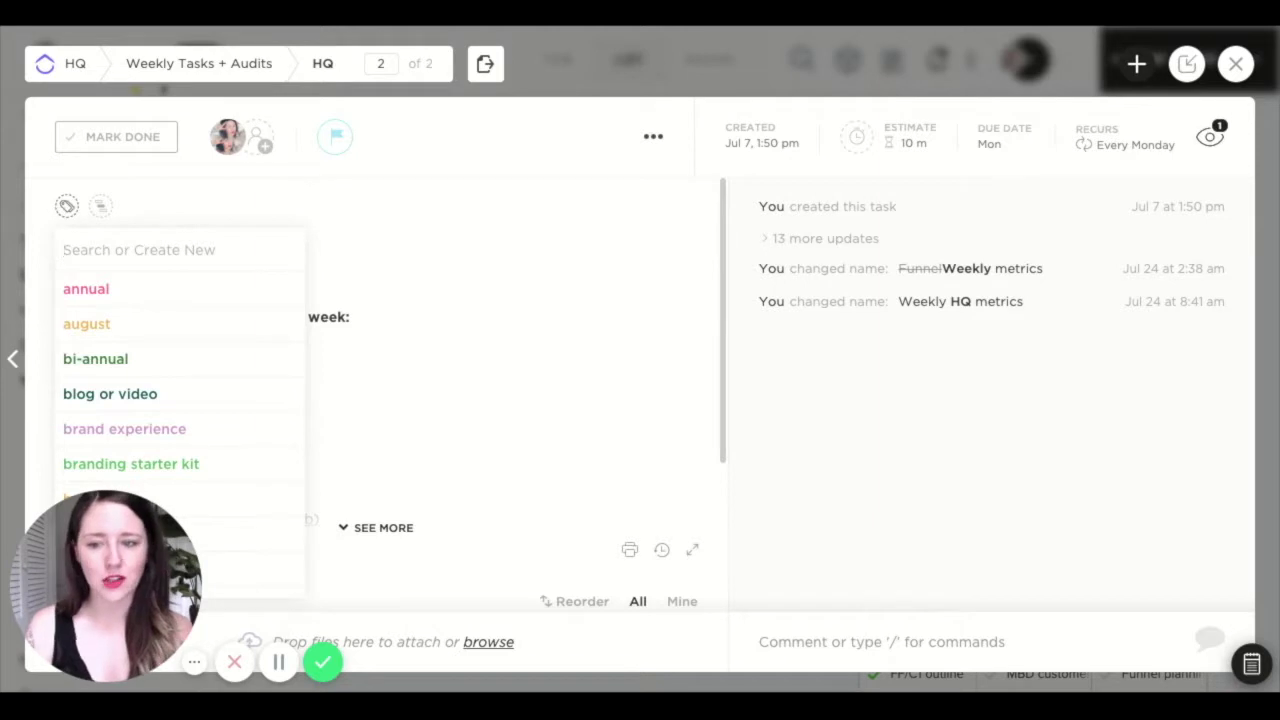
scroll(145, 345, down, 1)
scroll(145, 345, down, 9)
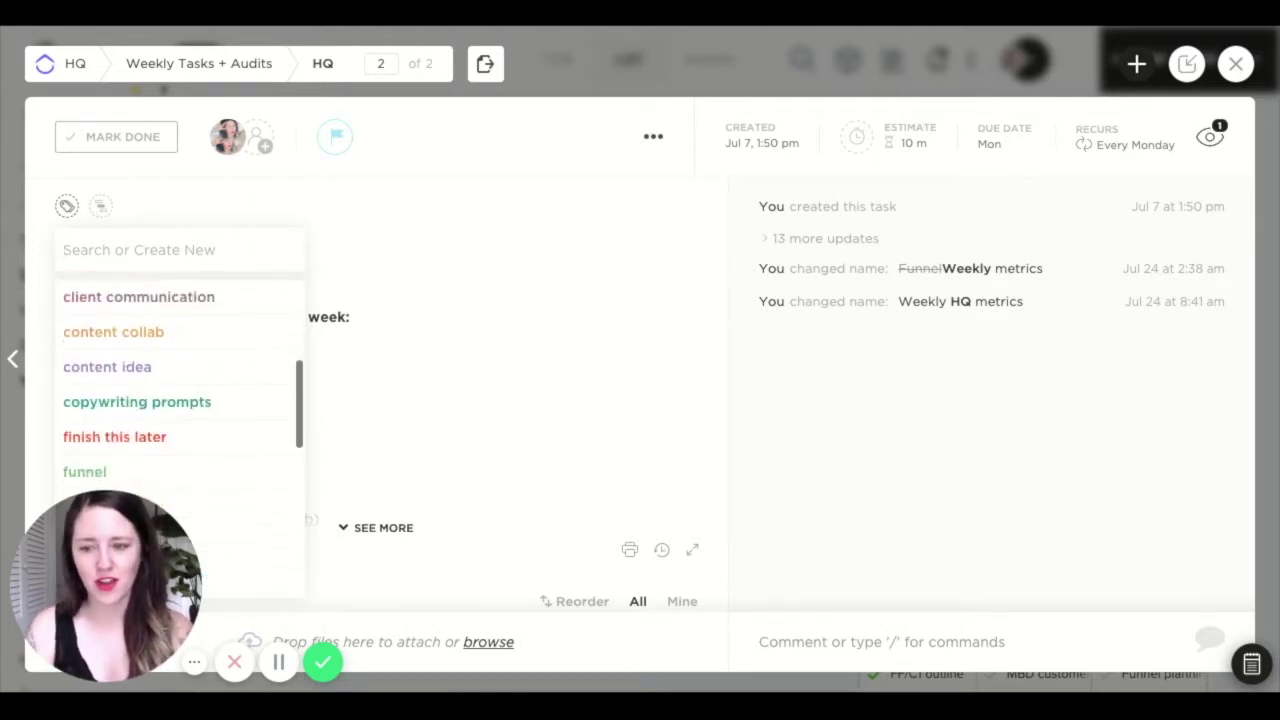
scroll(160, 322, down, 1)
scroll(160, 322, up, 10)
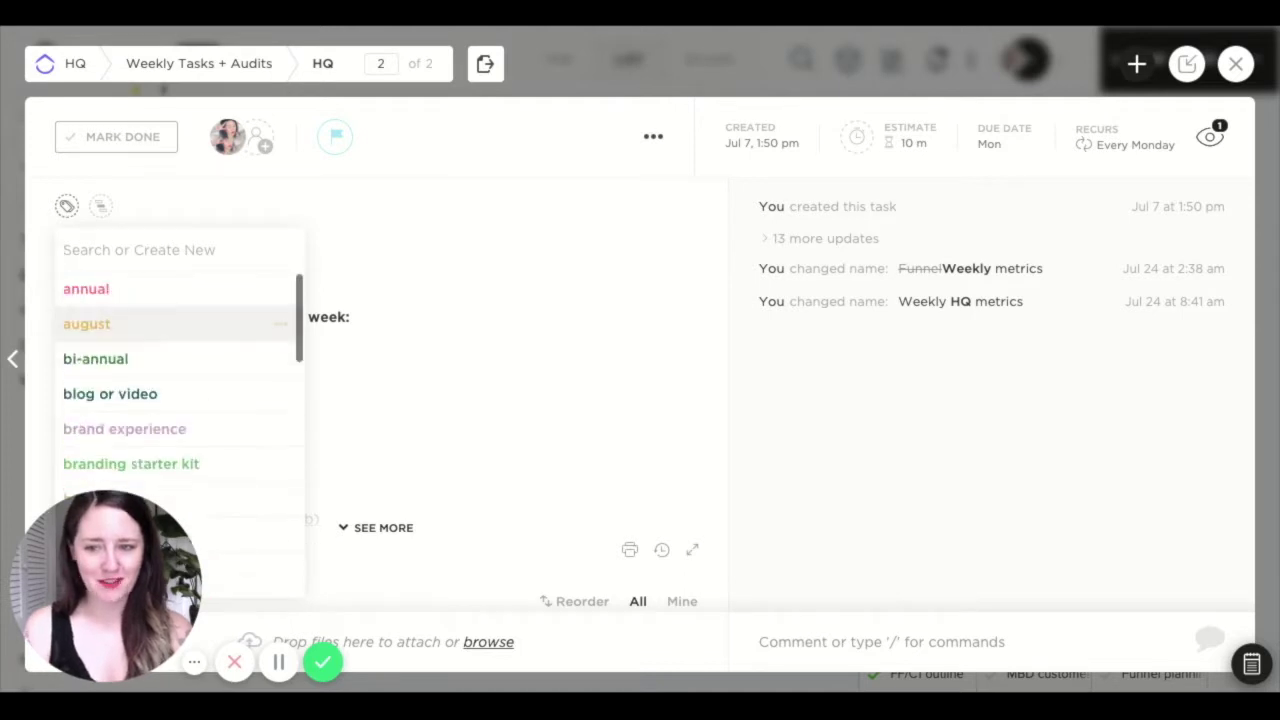
click(204, 209)
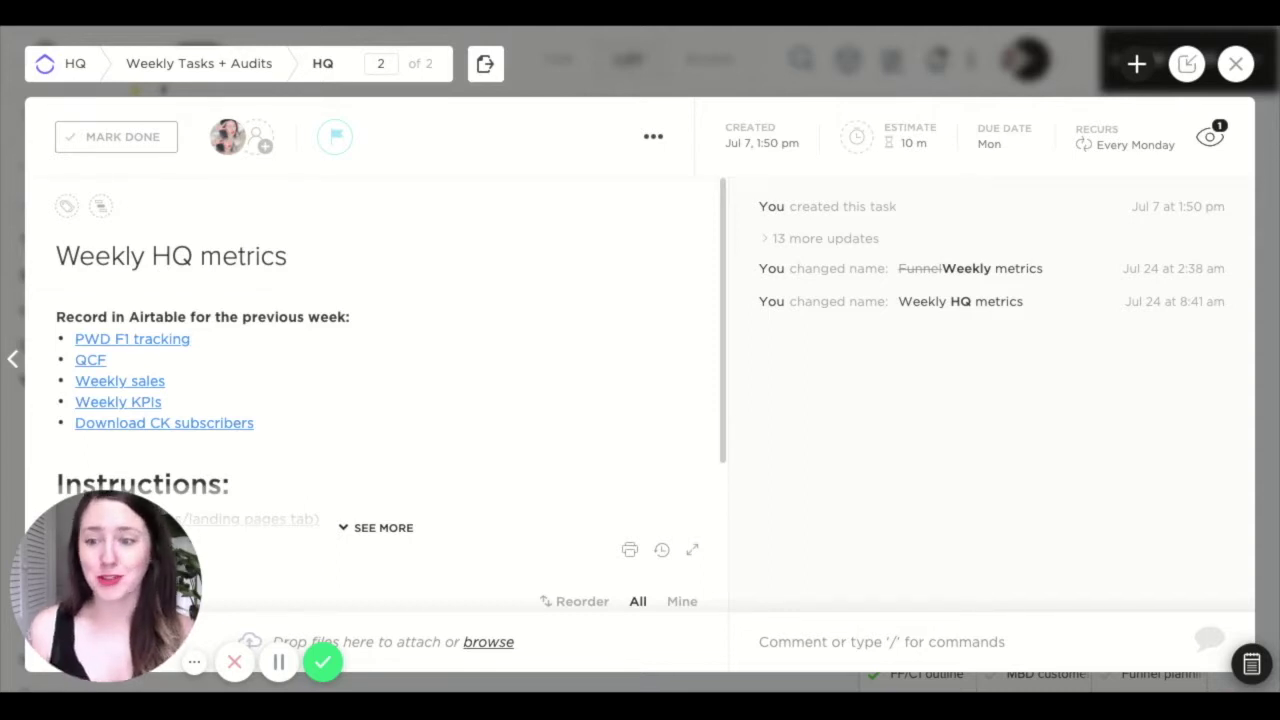
click(309, 250)
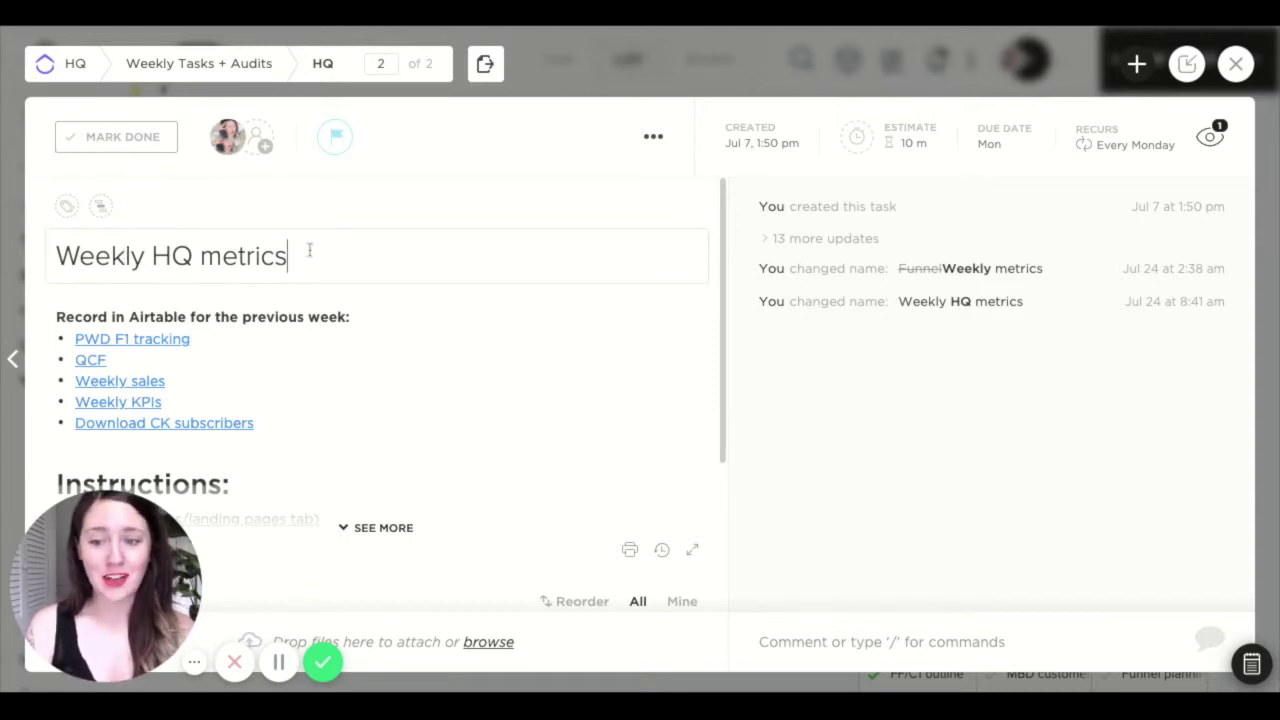
click(421, 342)
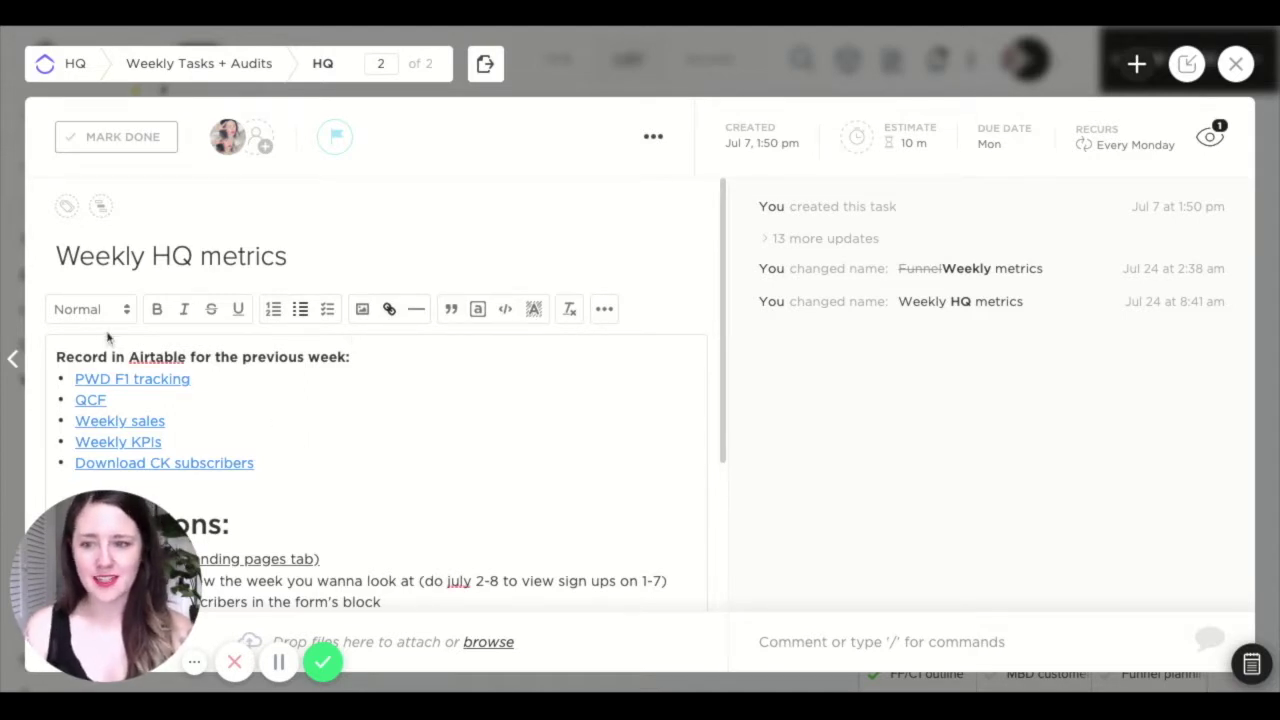
click(393, 372)
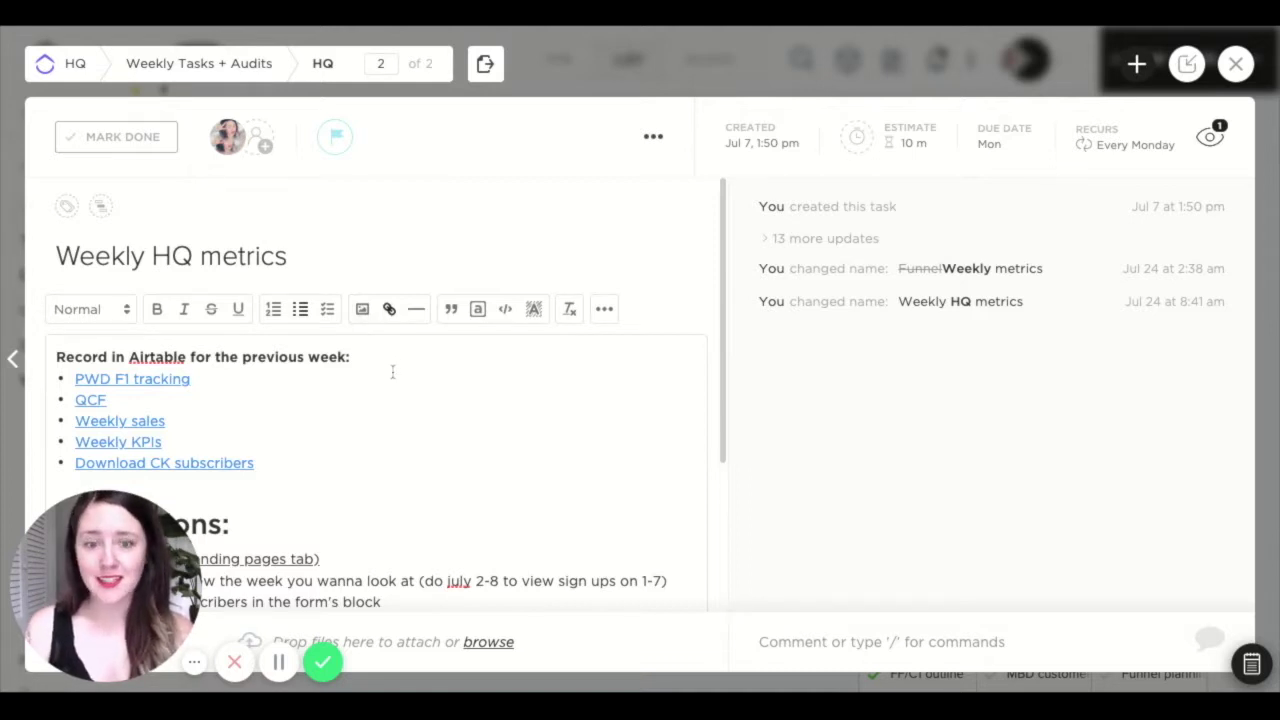
click(377, 350)
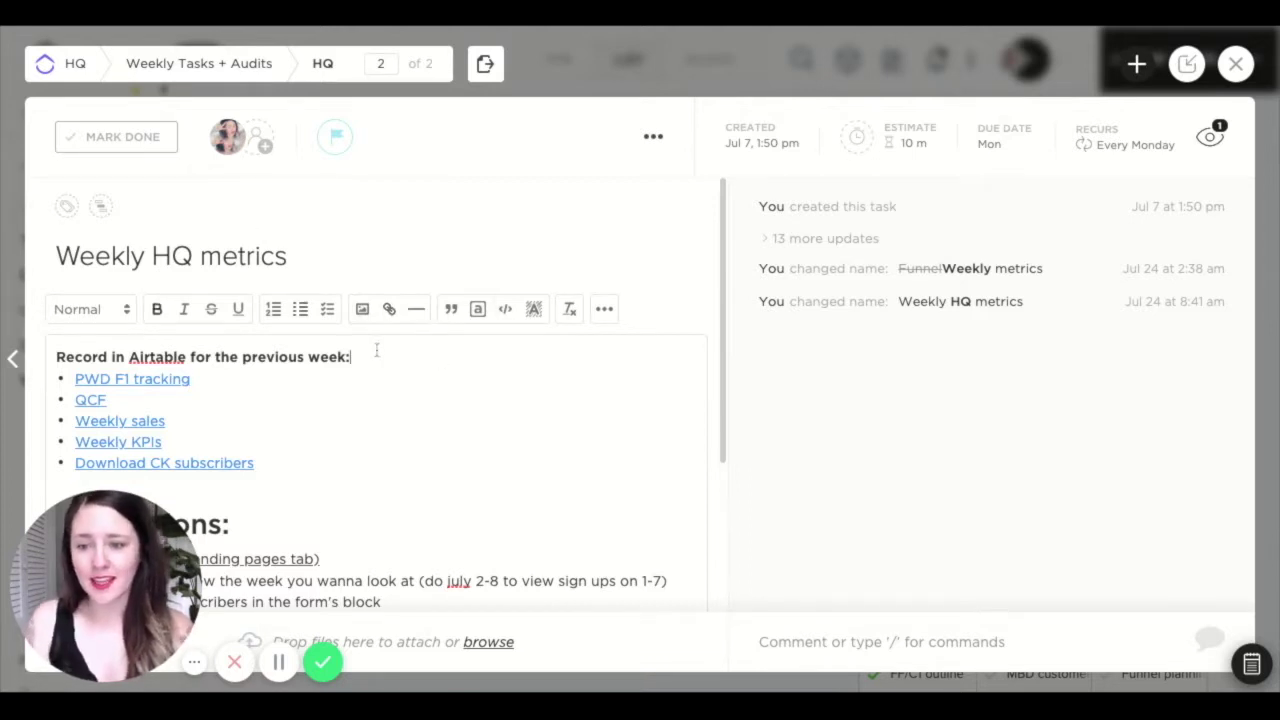
triple_click(377, 350)
click(534, 309)
click(548, 336)
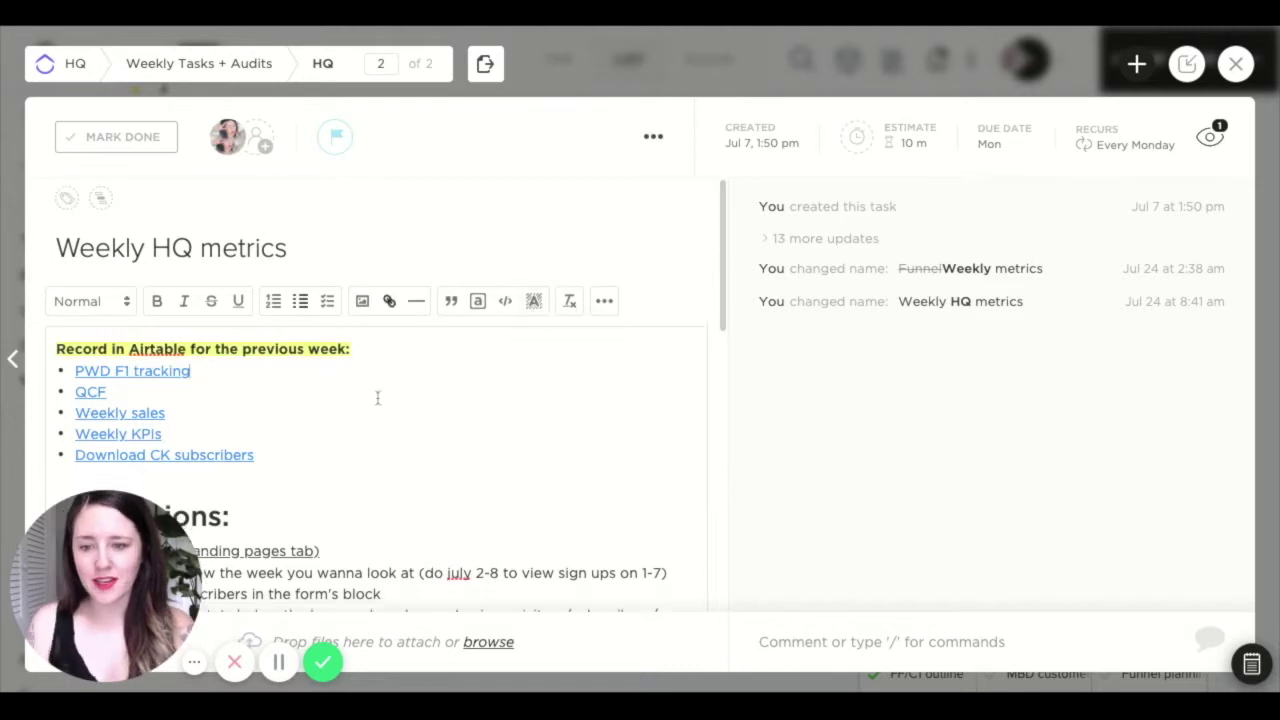
scroll(377, 398, down, 15)
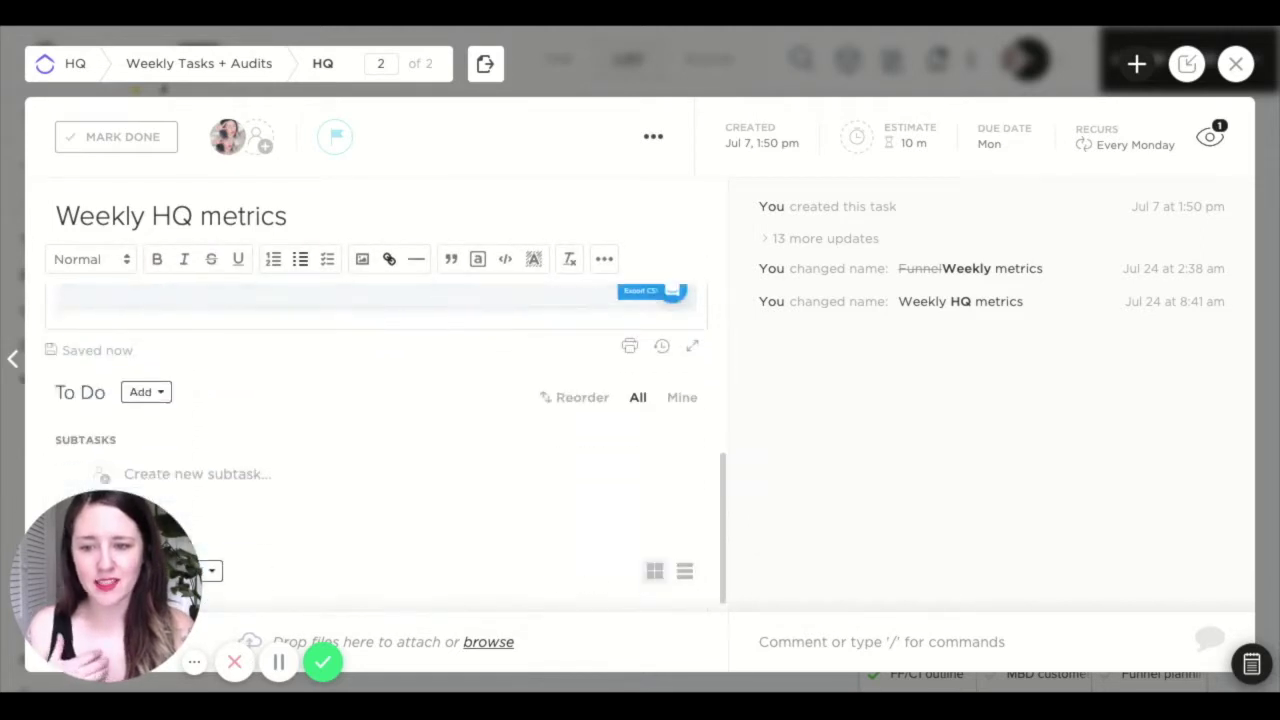
scroll(377, 450, up, 10)
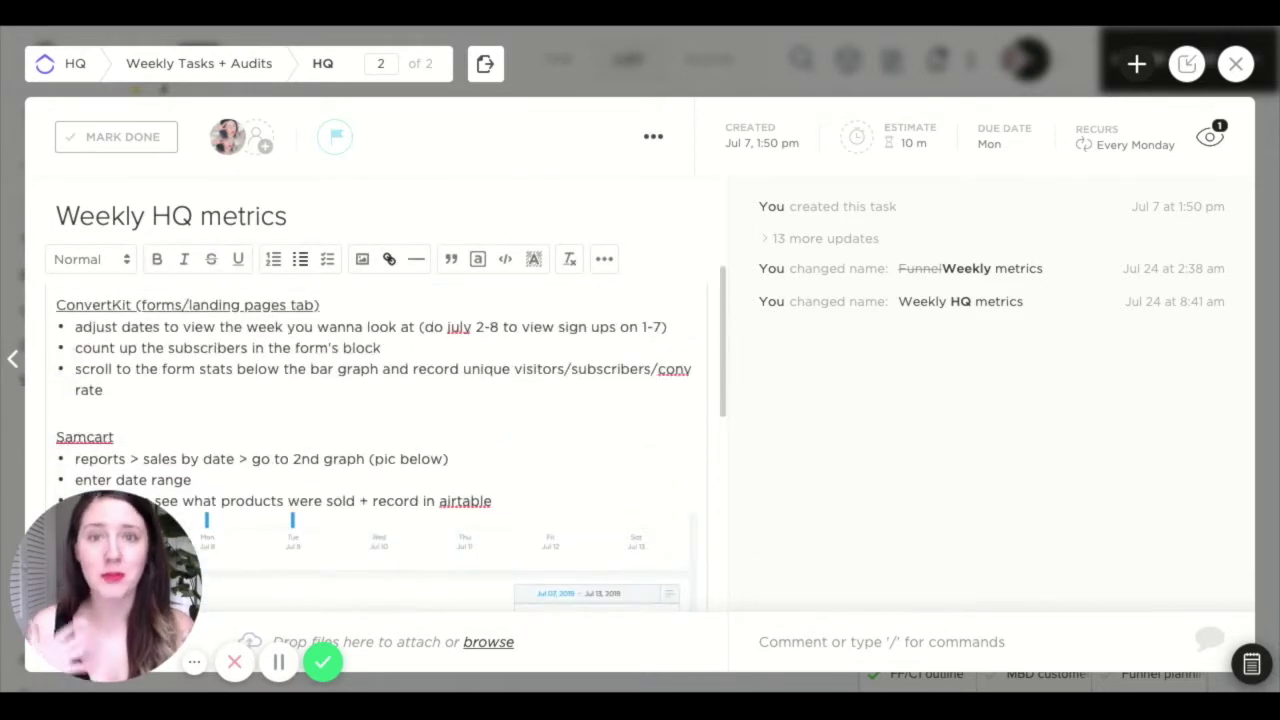
scroll(377, 400, up, 4)
click(375, 347)
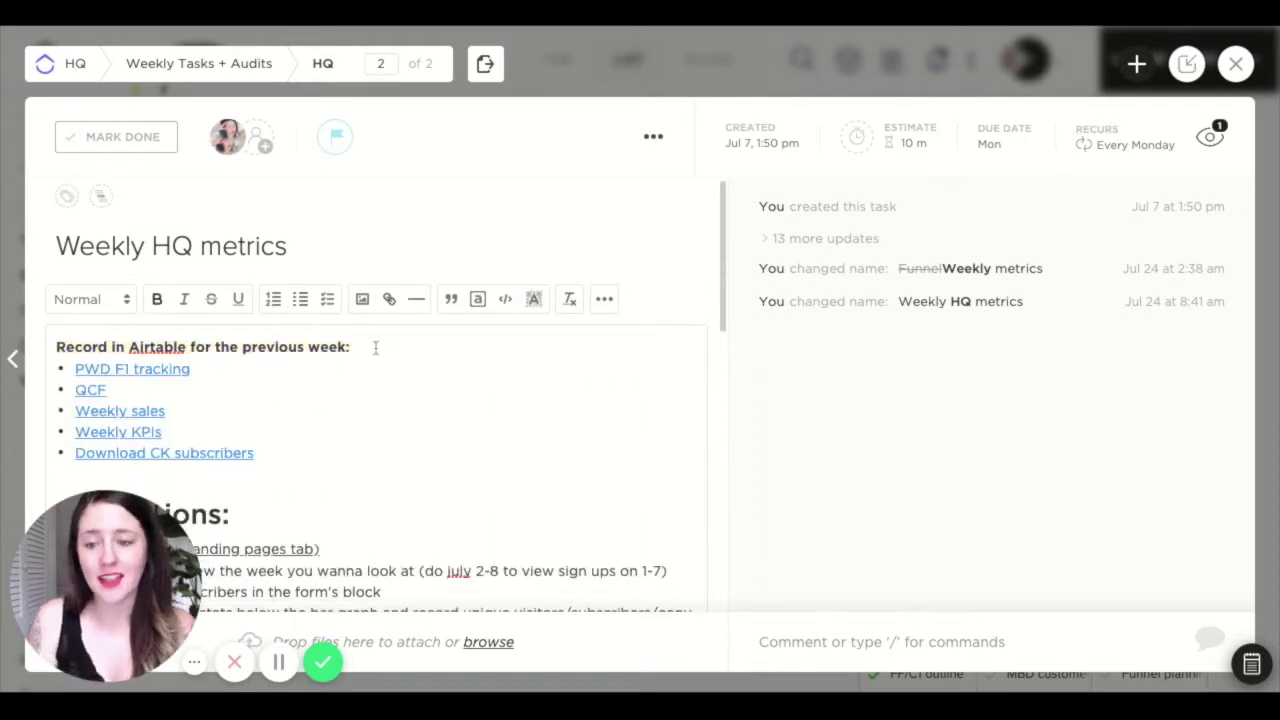
scroll(352, 488, down, 2)
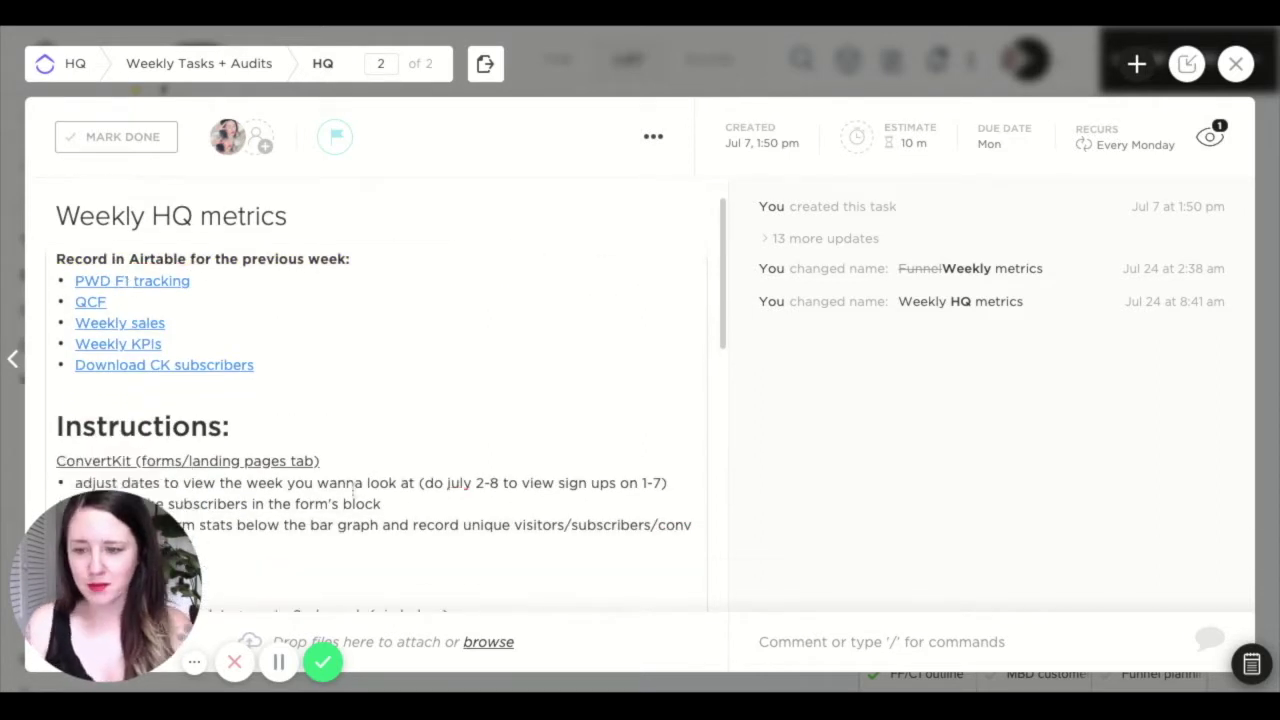
scroll(353, 490, up, 1)
click(59, 575)
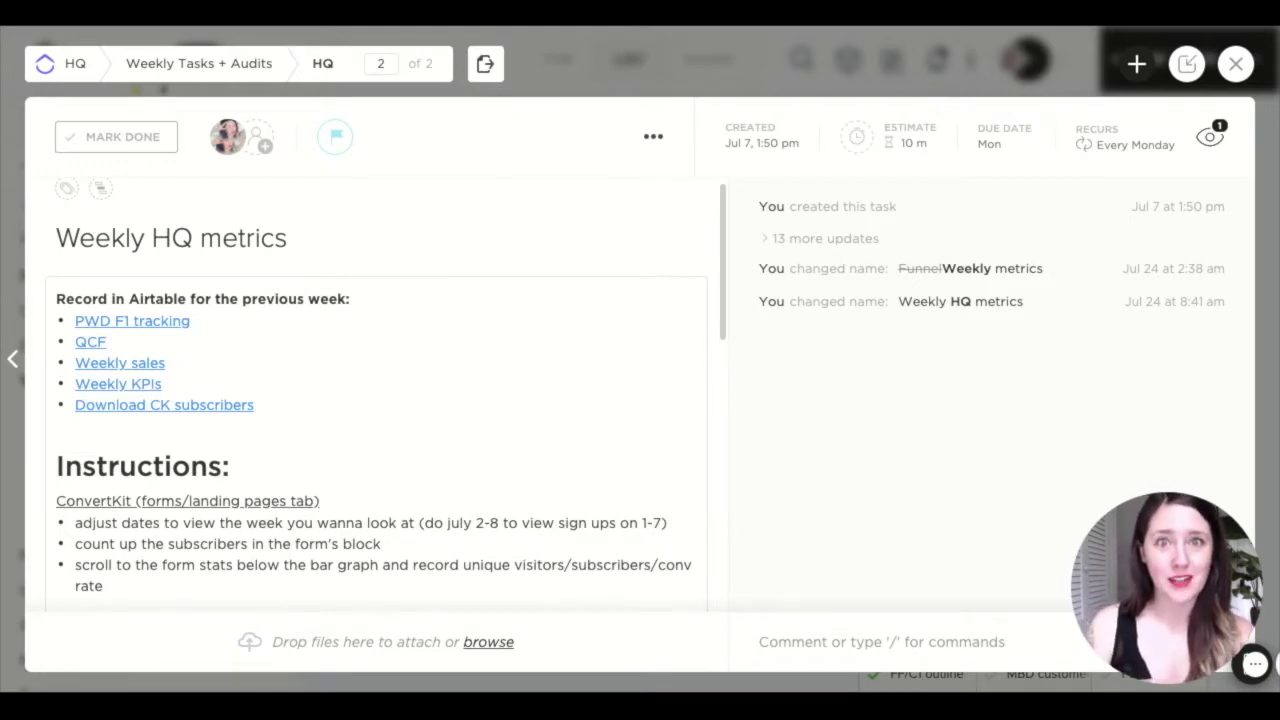
scroll(296, 385, down, 1)
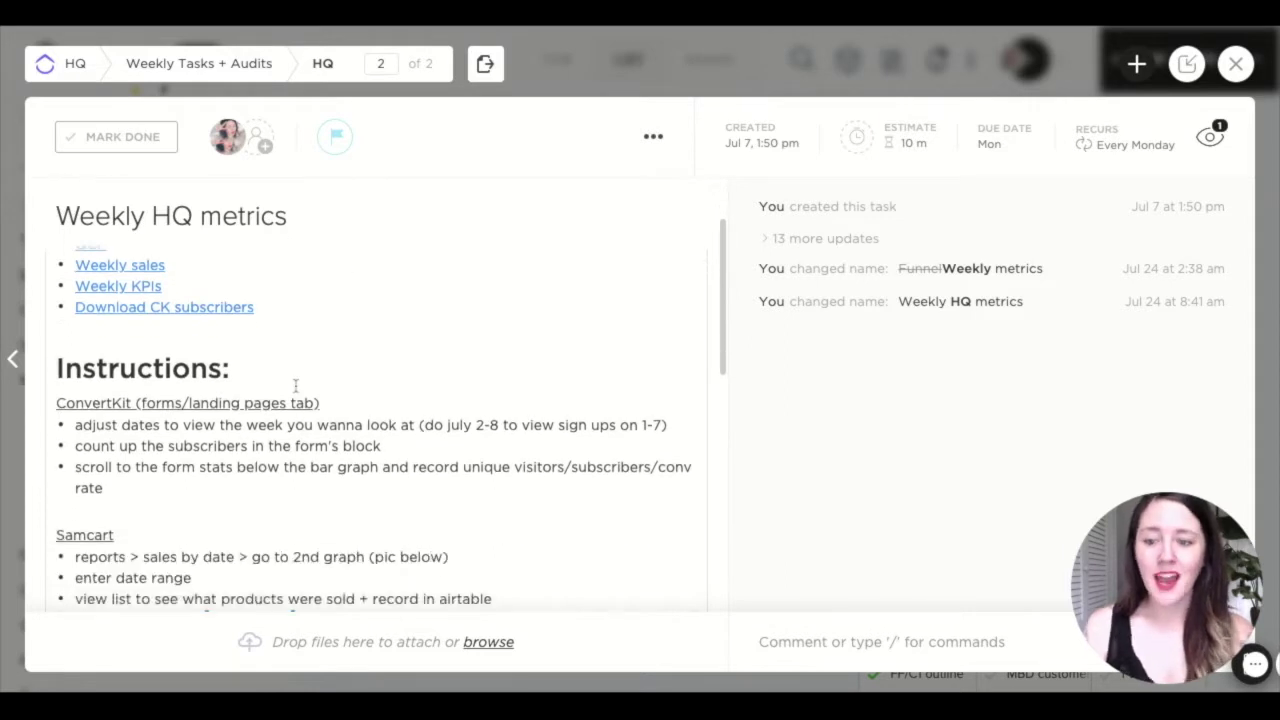
scroll(296, 385, down, 1)
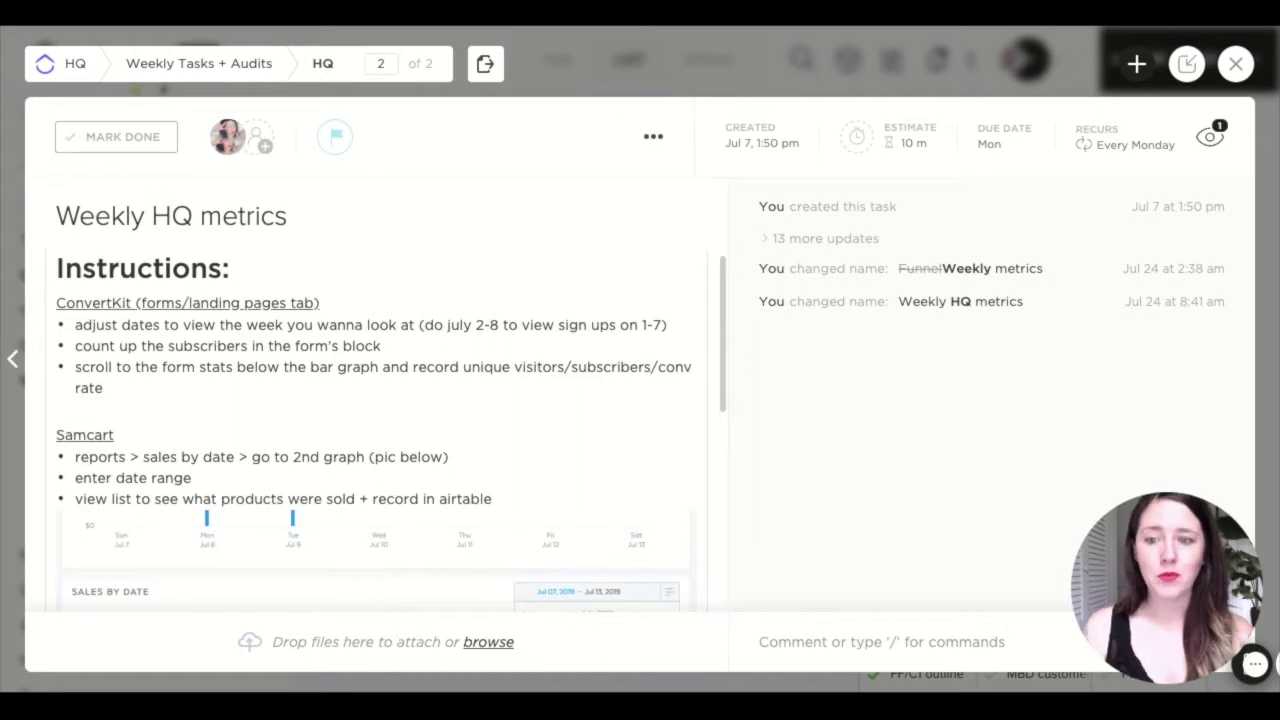
scroll(281, 370, up, 5)
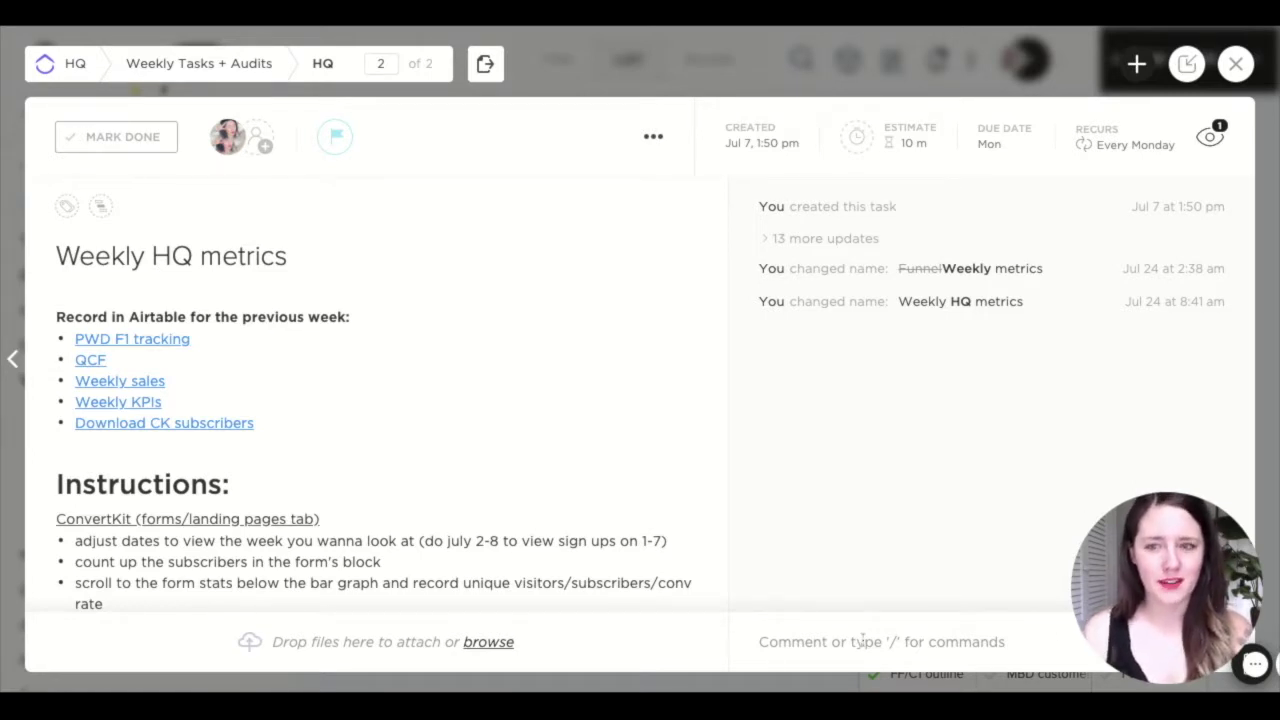
- Close the task, collapse Weekly Tasks + Audits, and open the Monthly Tasks + Audits list
click(1236, 64)
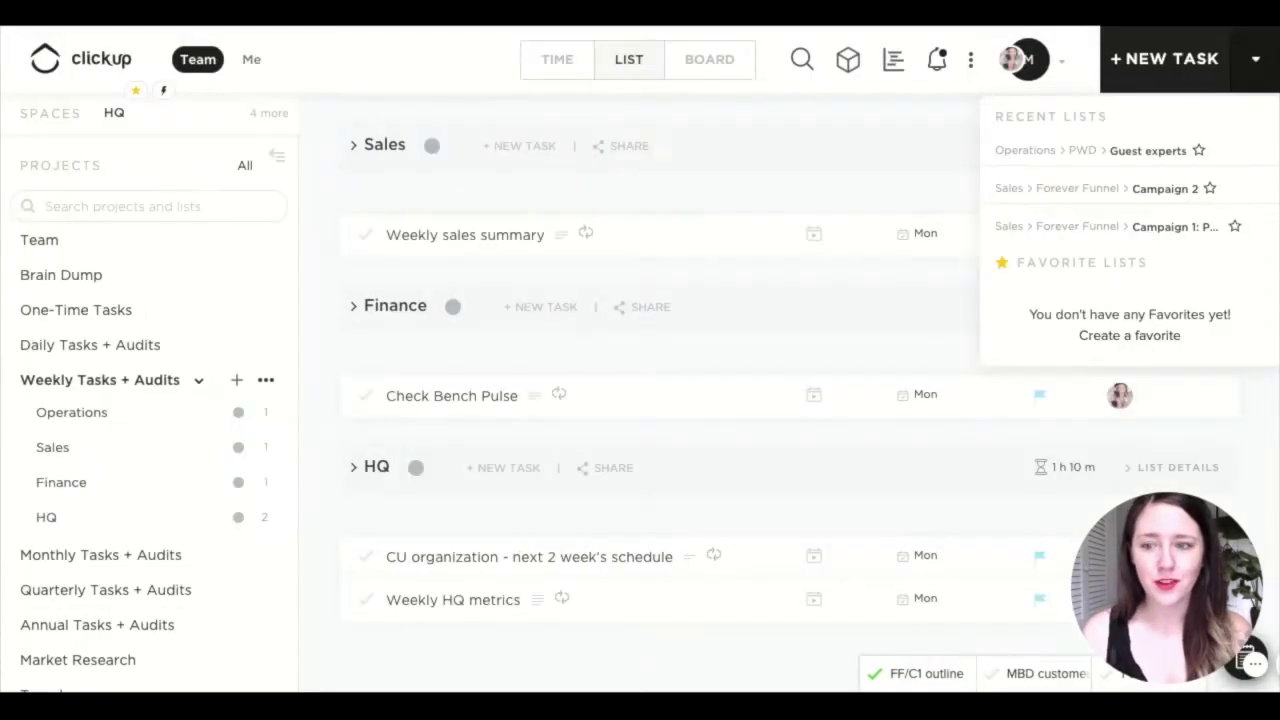
click(80, 244)
mouse_move(60, 351)
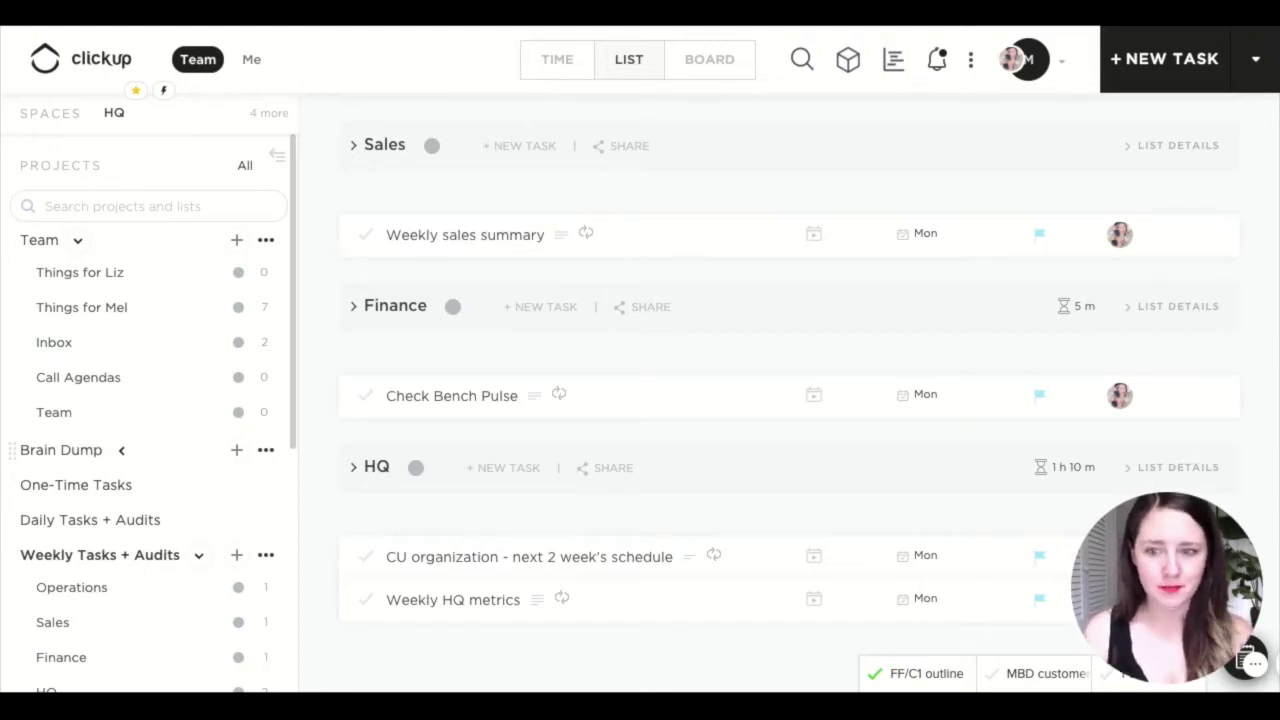
scroll(174, 446, down, 2)
click(198, 453)
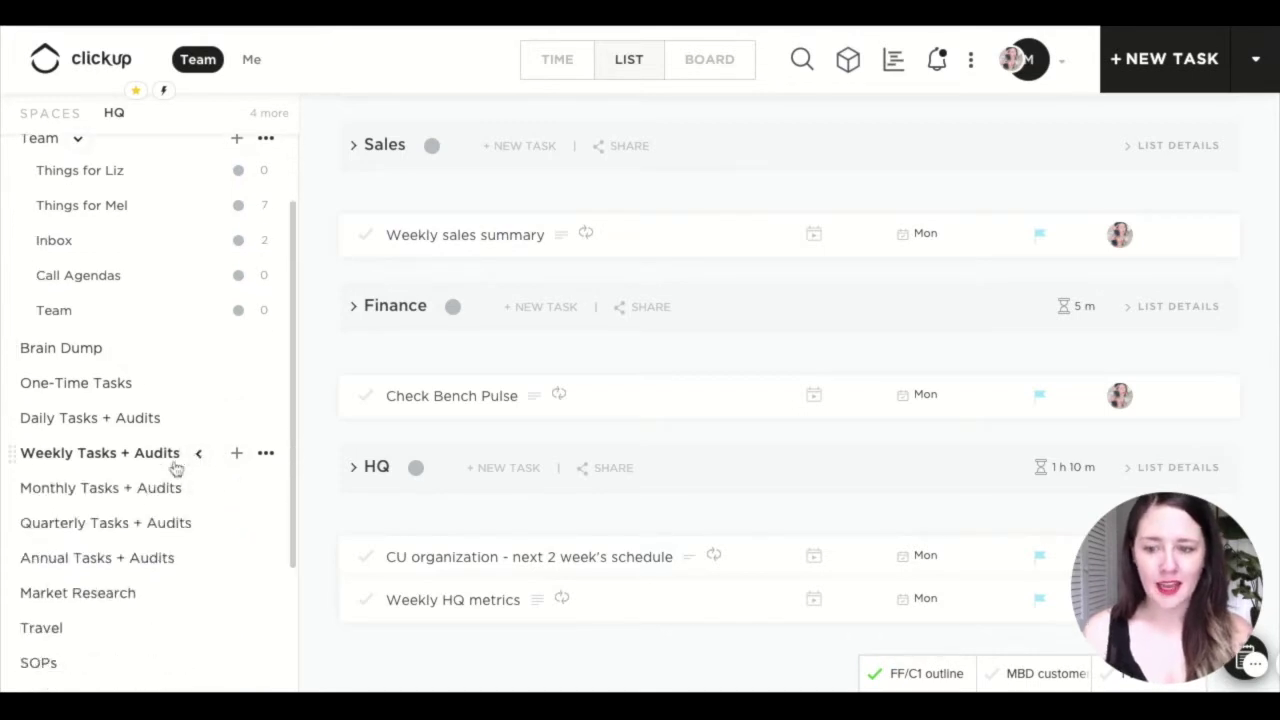
click(143, 492)
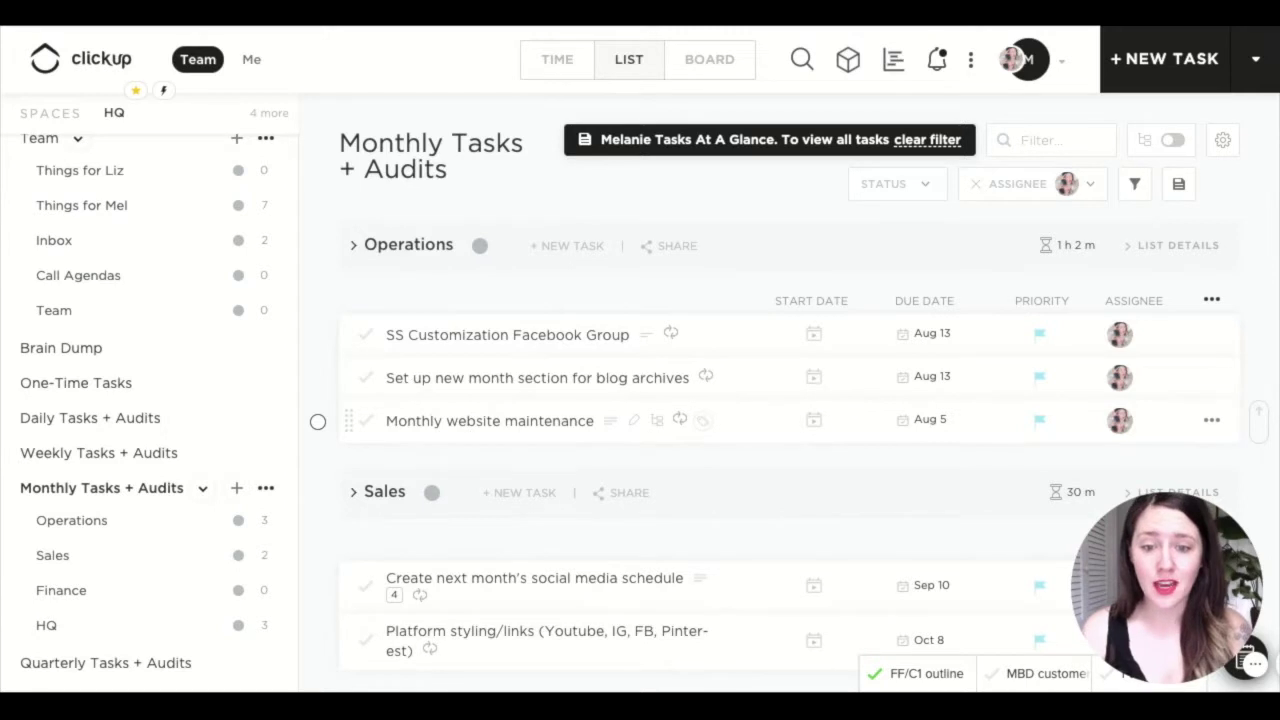
click(546, 339)
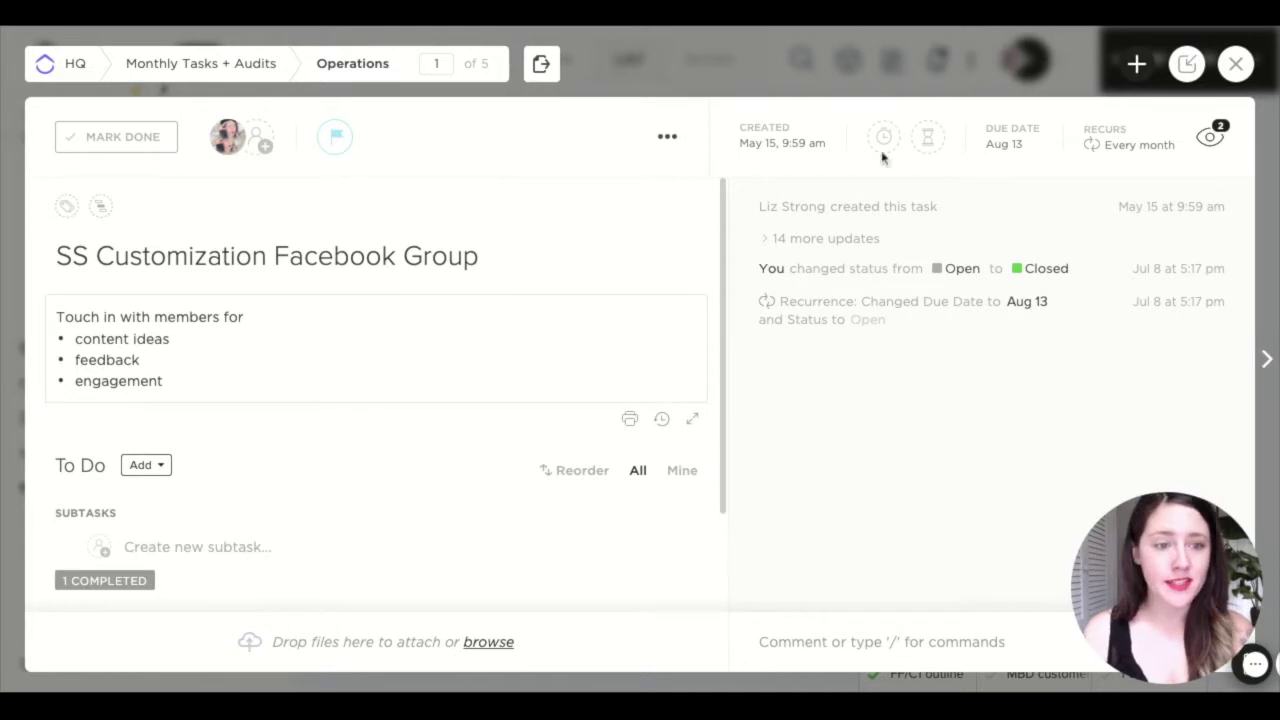
click(1128, 150)
click(976, 322)
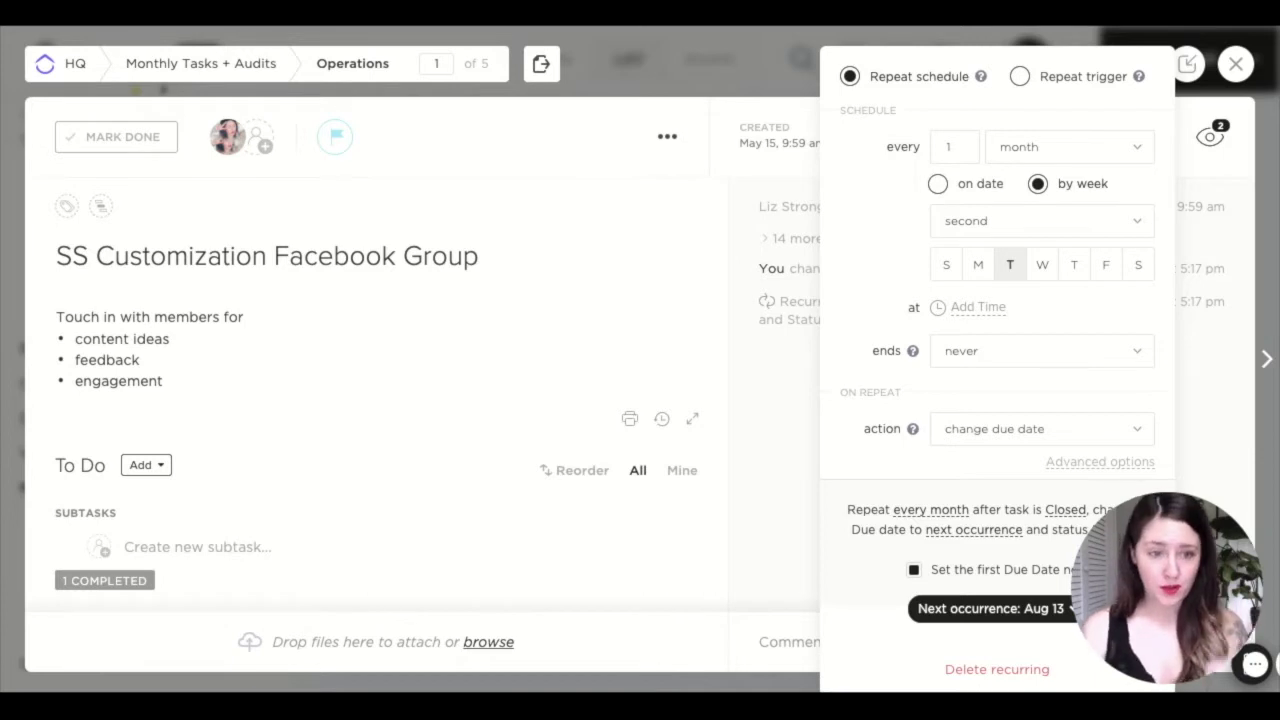
click(975, 221)
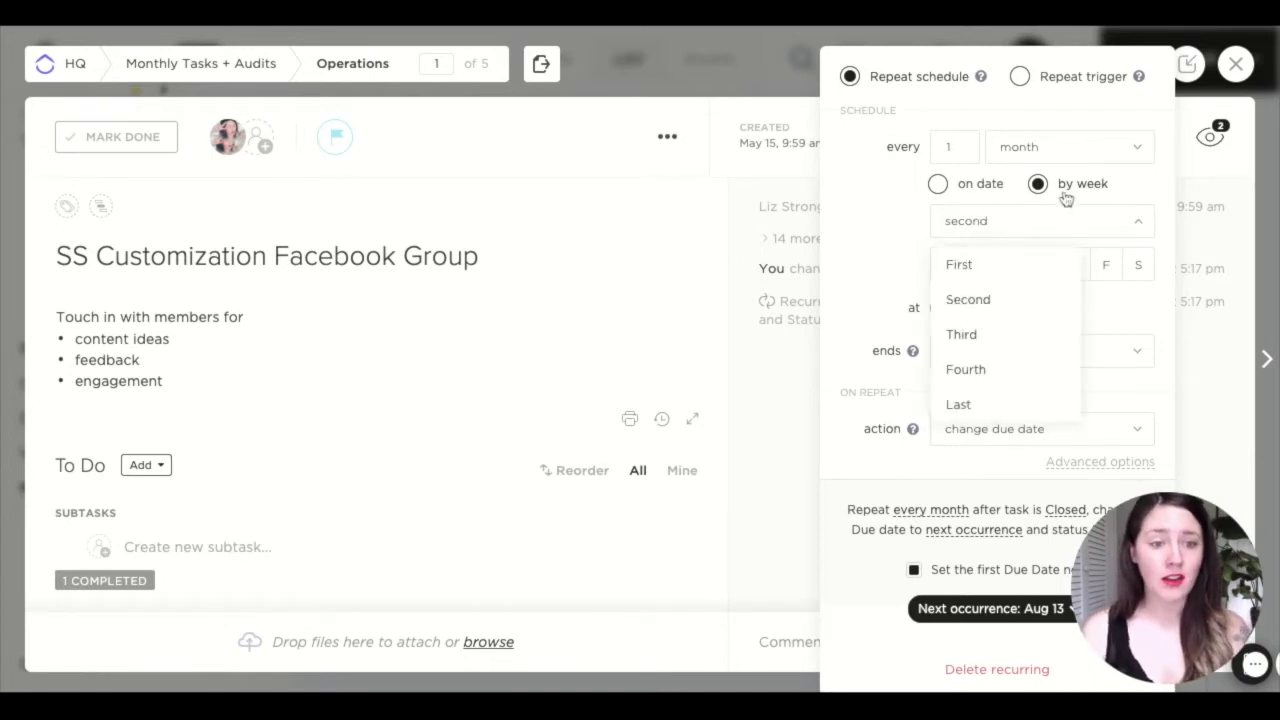
click(965, 300)
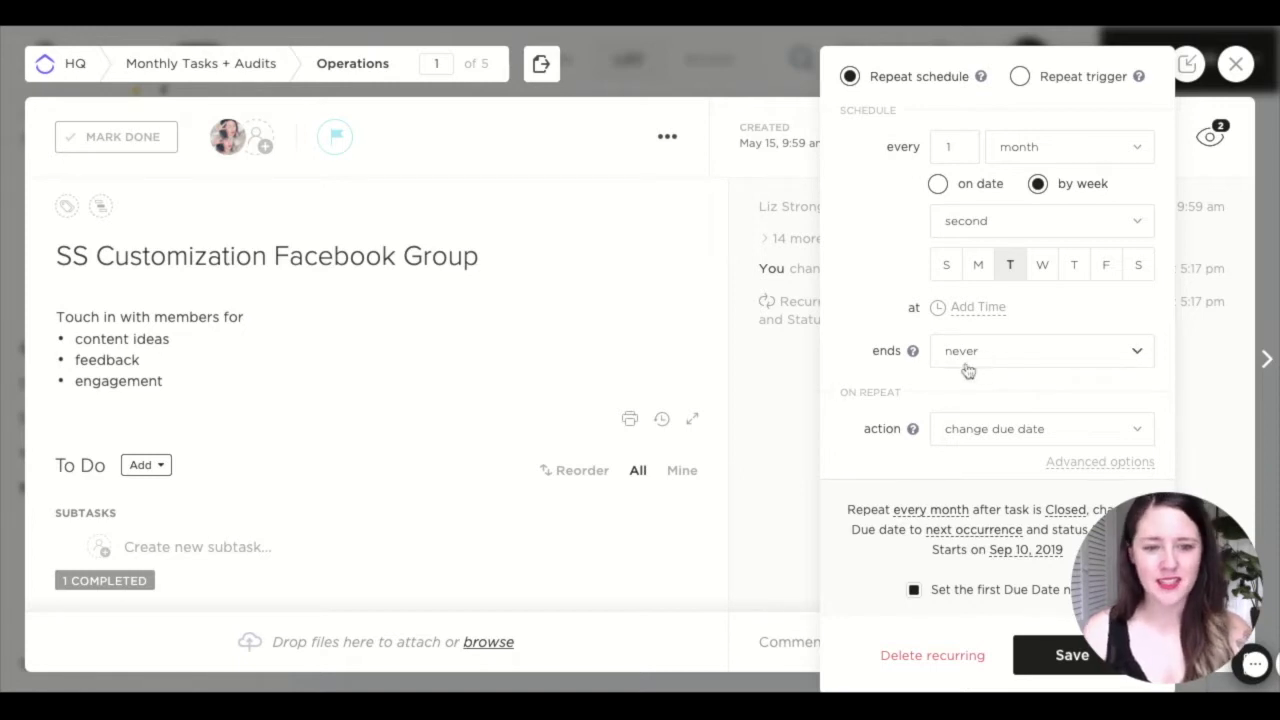
click(1075, 463)
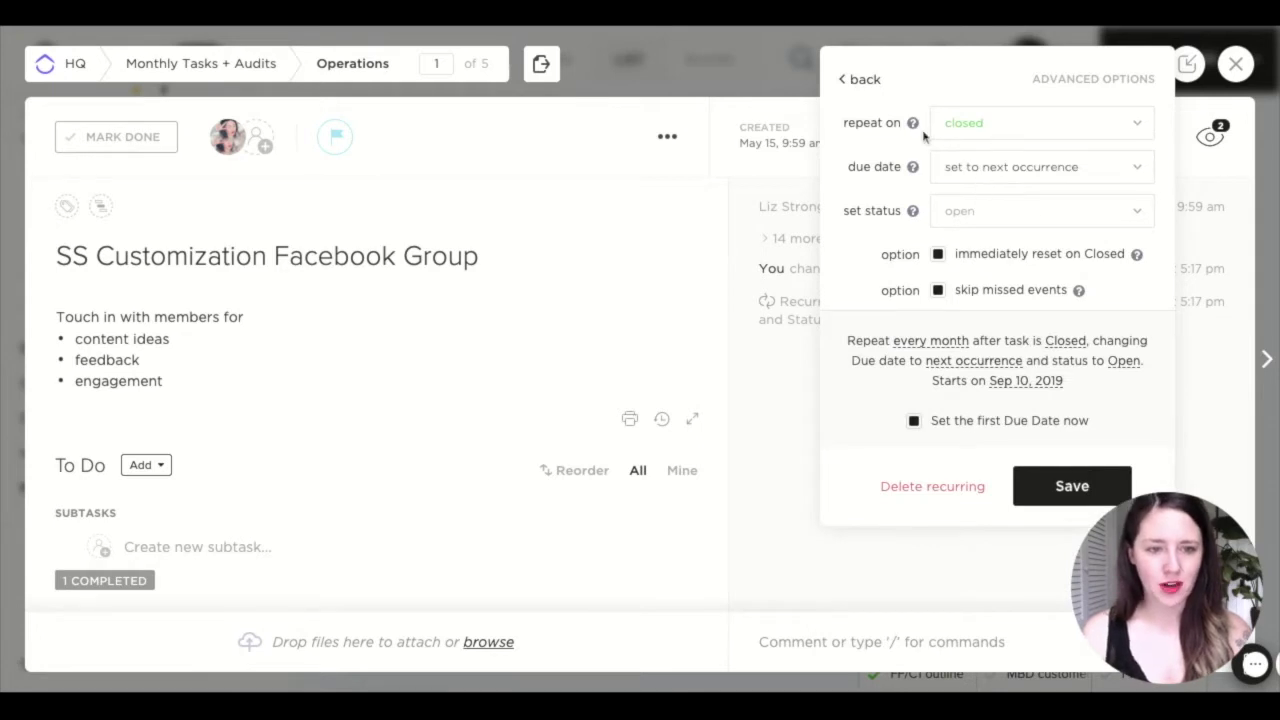
click(853, 80)
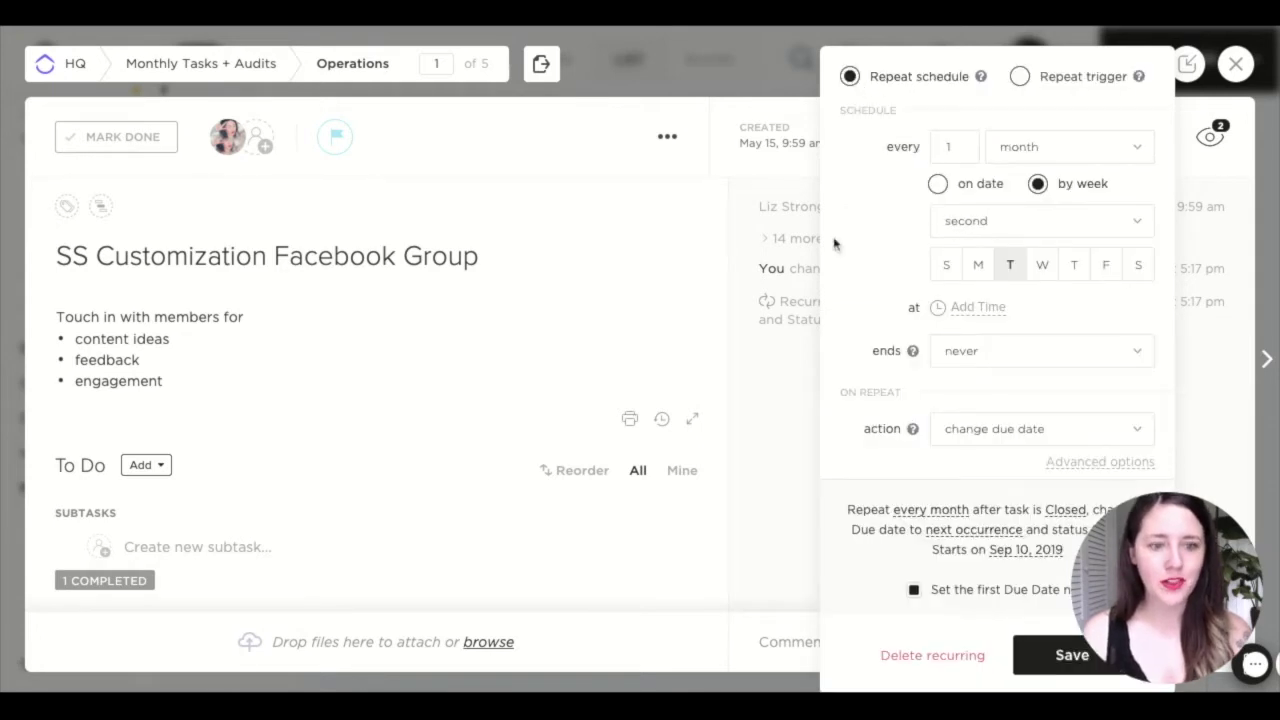
click(1202, 76)
click(1236, 63)
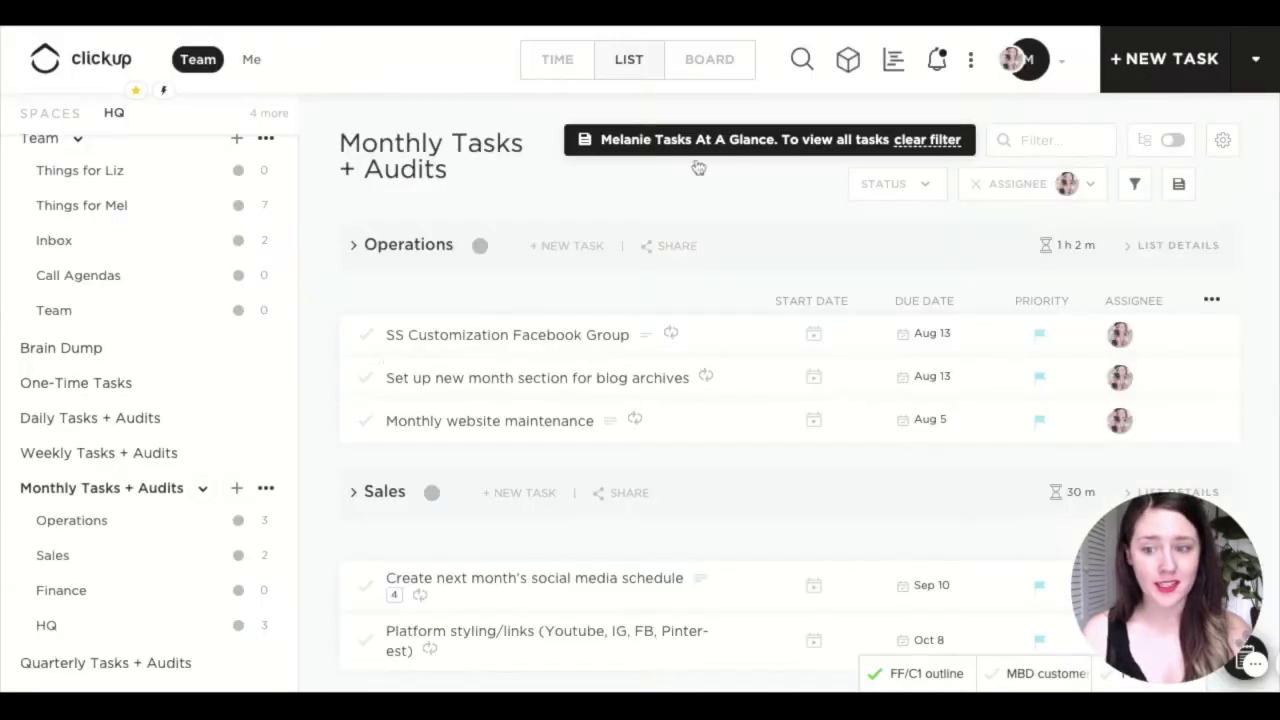
click(202, 488)
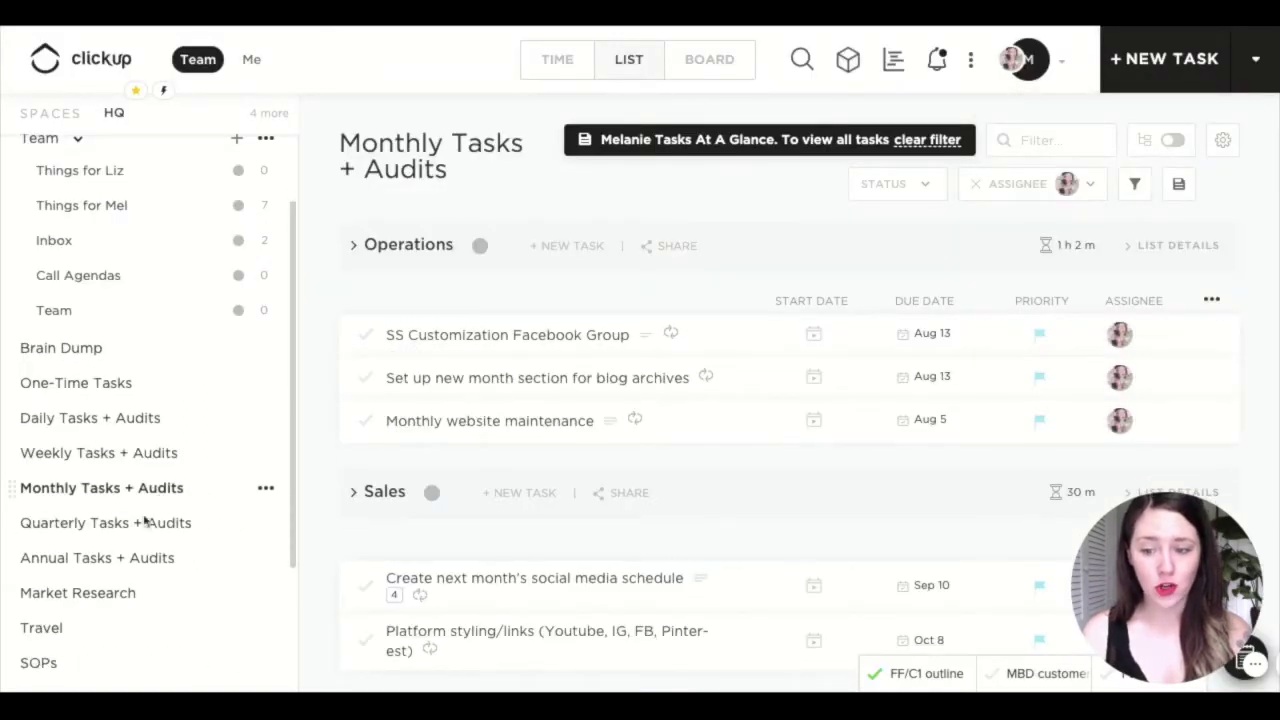
- Open the Quarterly Tasks + Audits list and its editorial and content calendar planning task
click(77, 525)
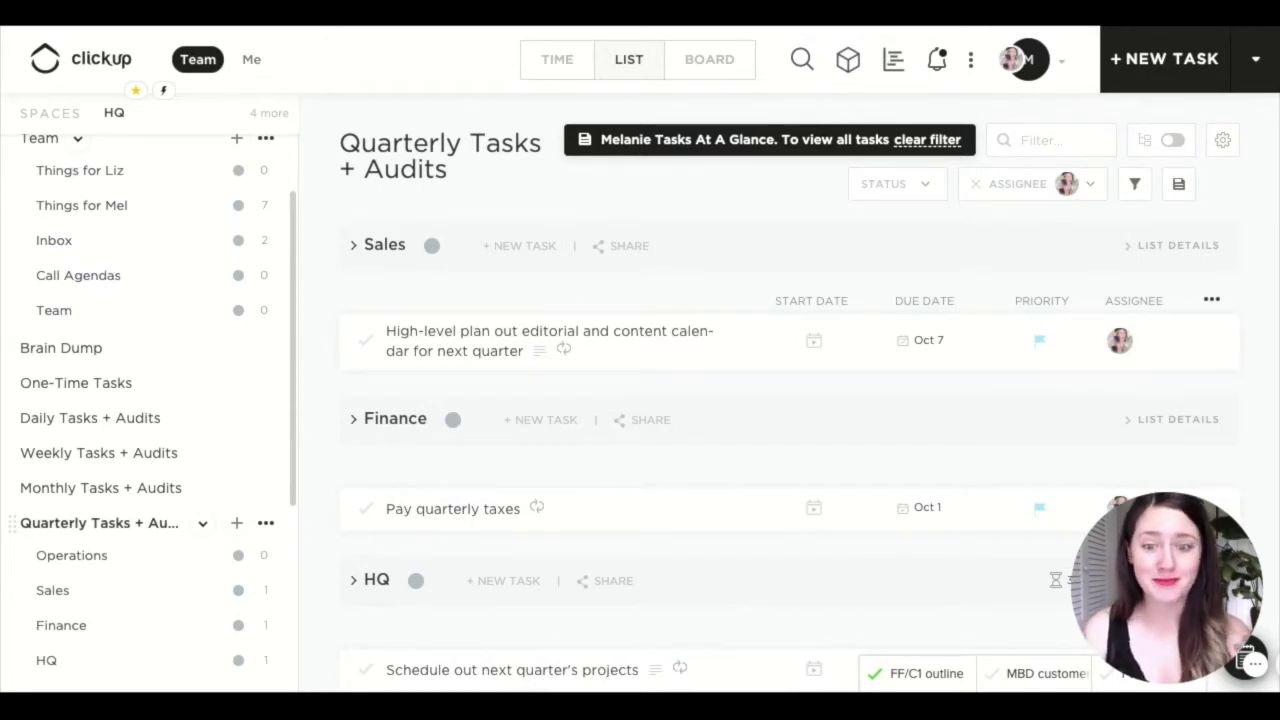
scroll(171, 466, down, 1)
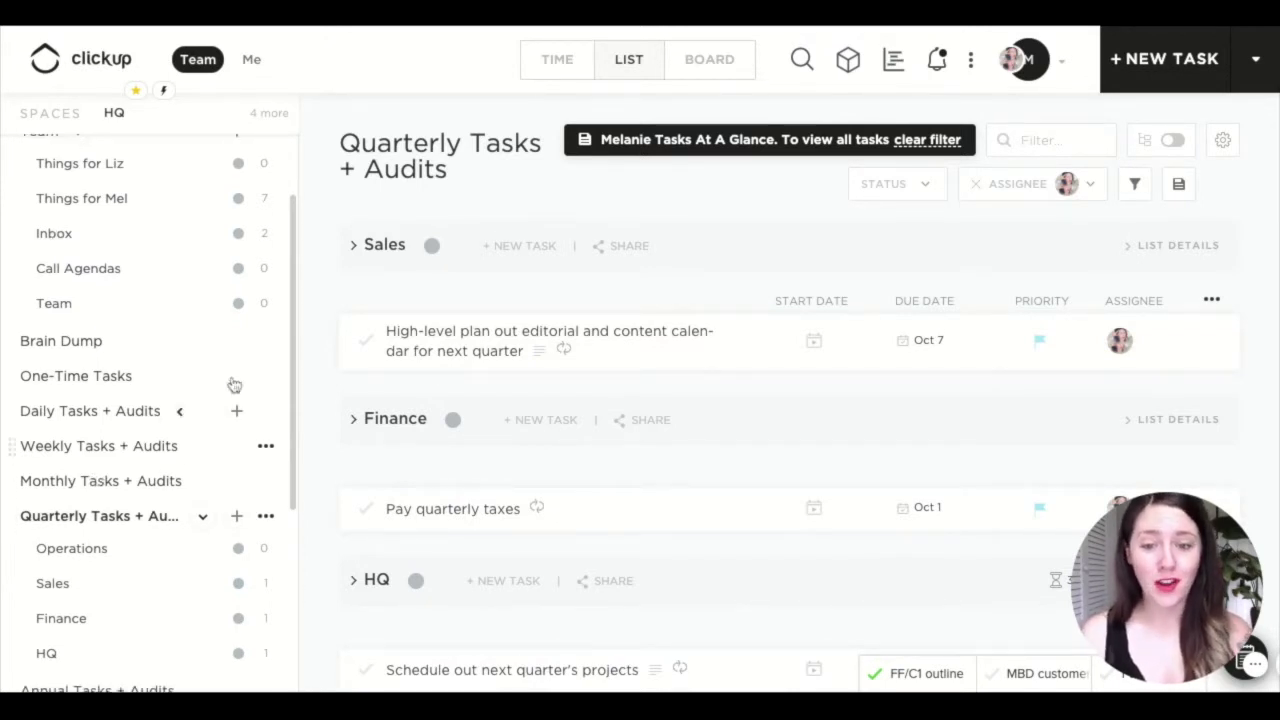
click(441, 340)
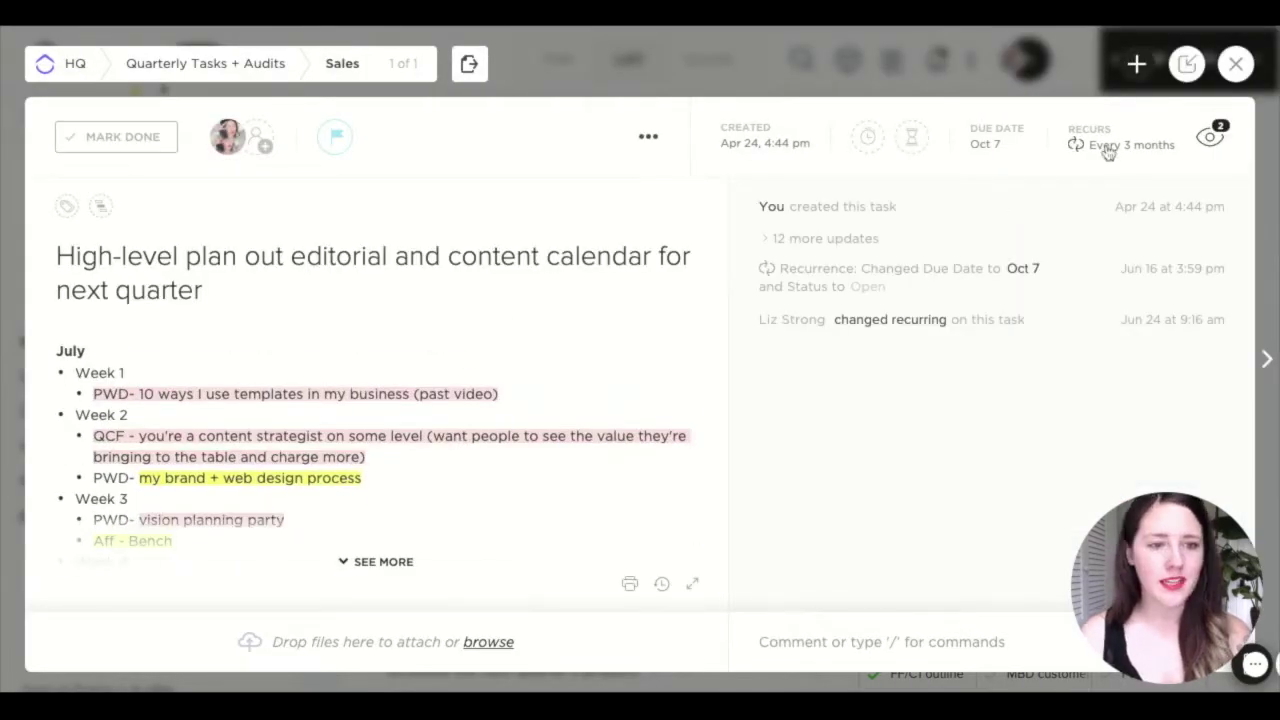
- Review the every-3-months repeat settings and advanced options, then close the task
click(1107, 147)
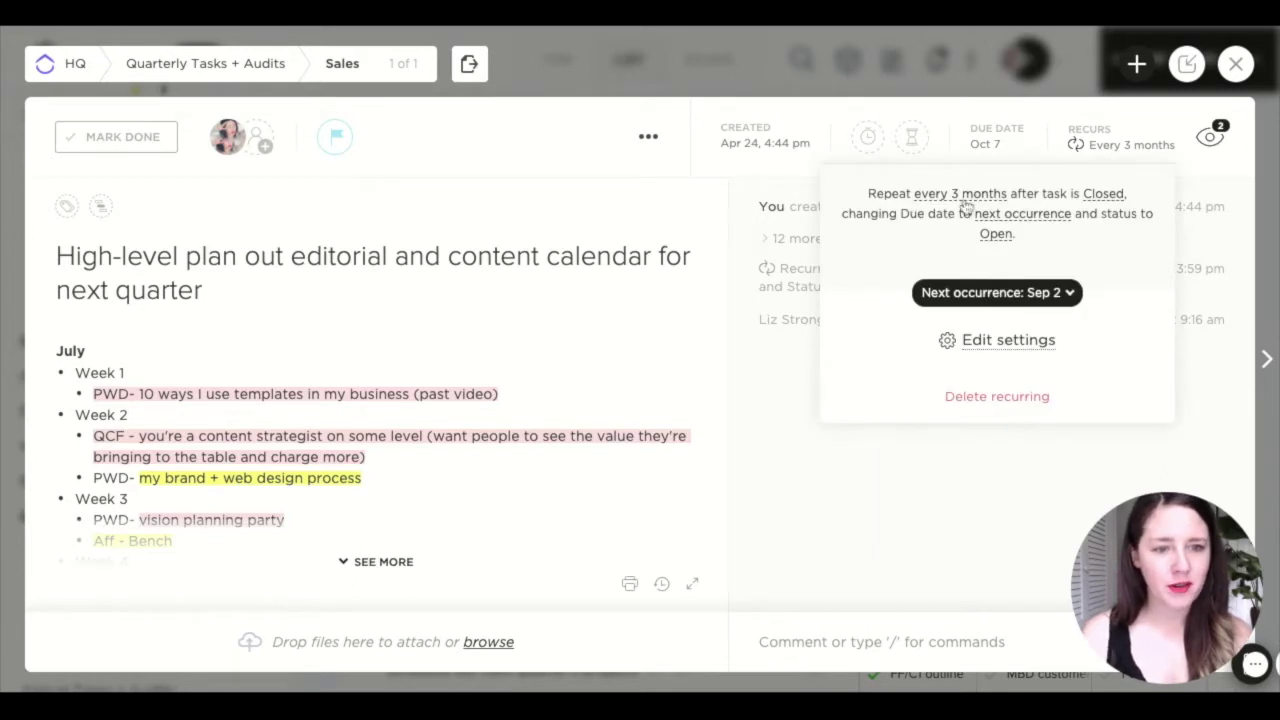
click(980, 342)
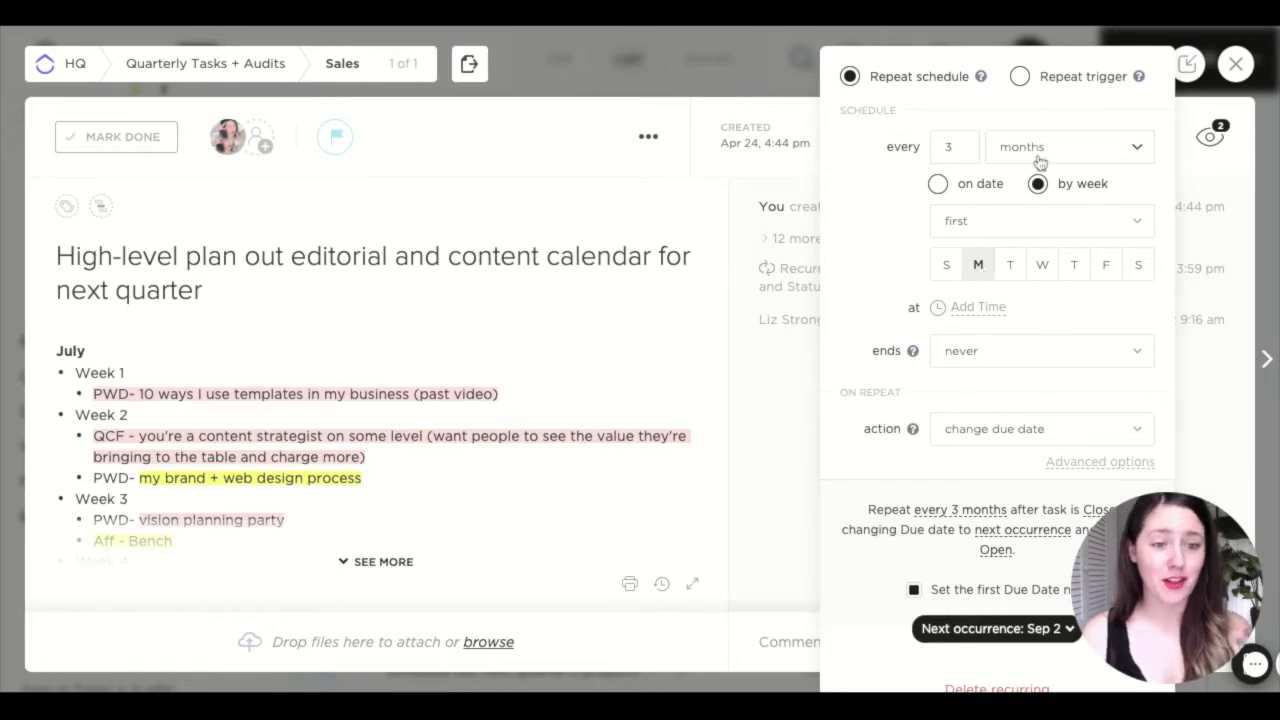
click(1058, 462)
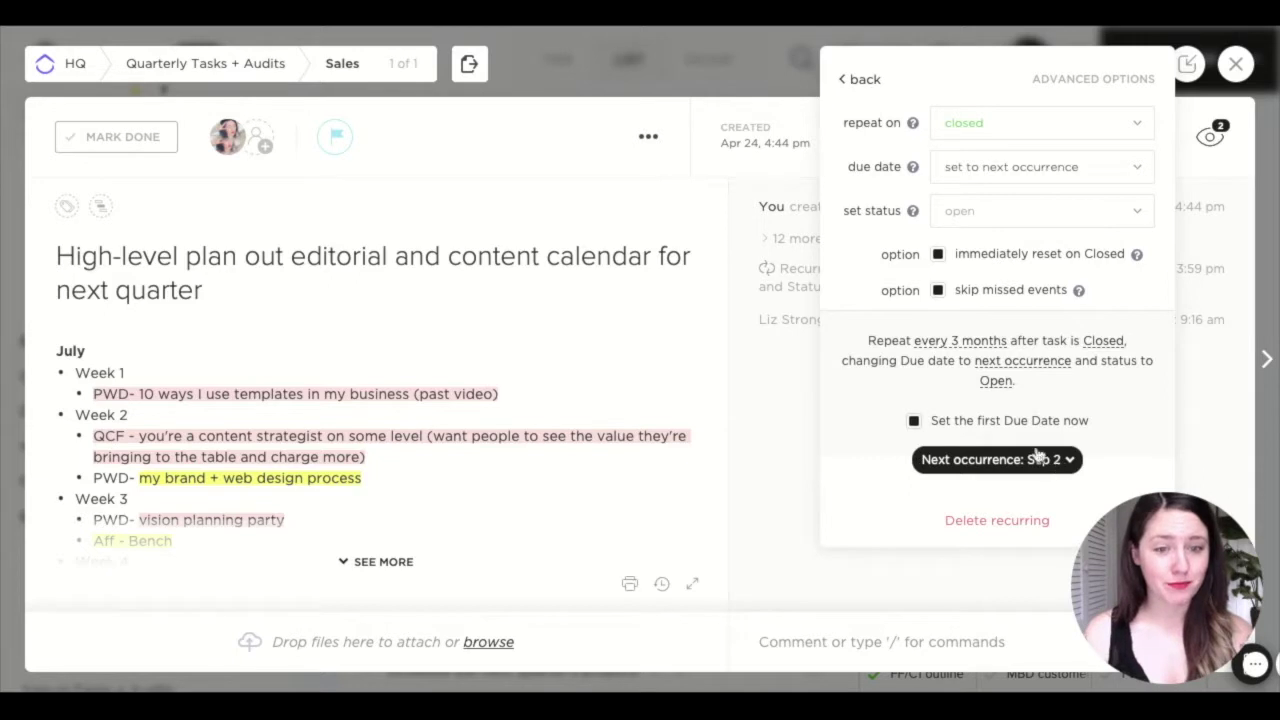
click(1251, 117)
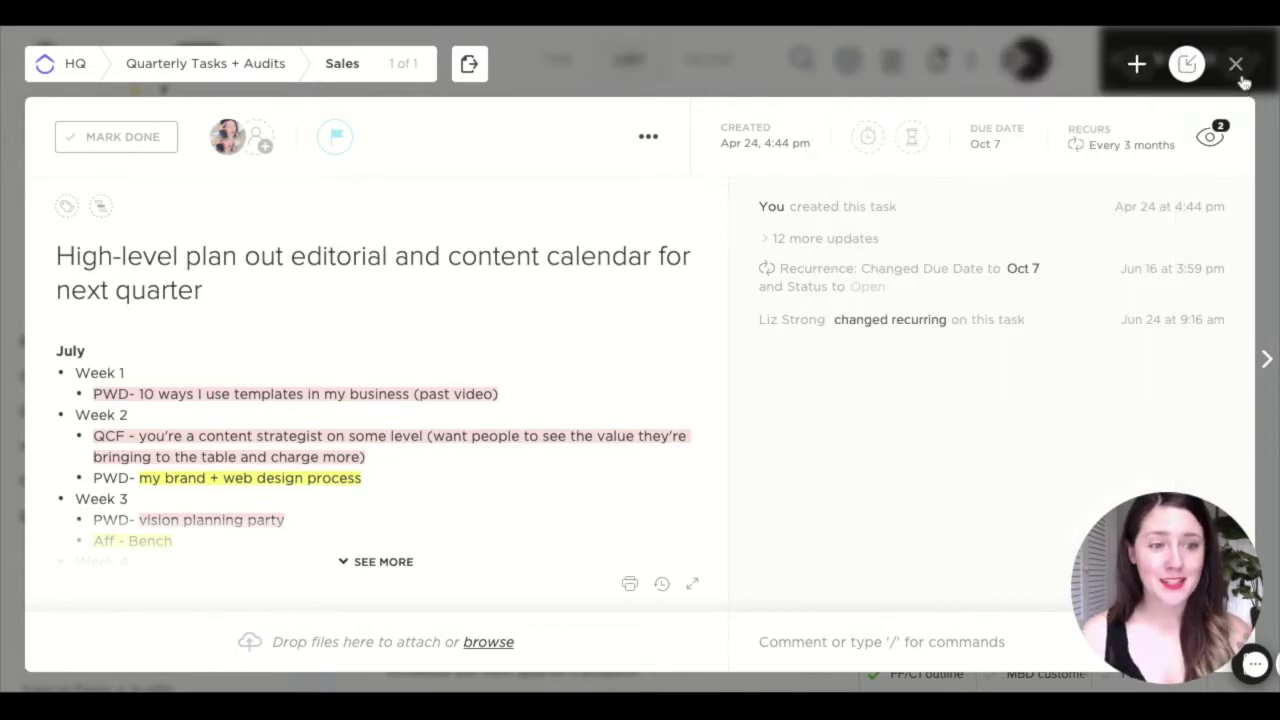
click(1236, 63)
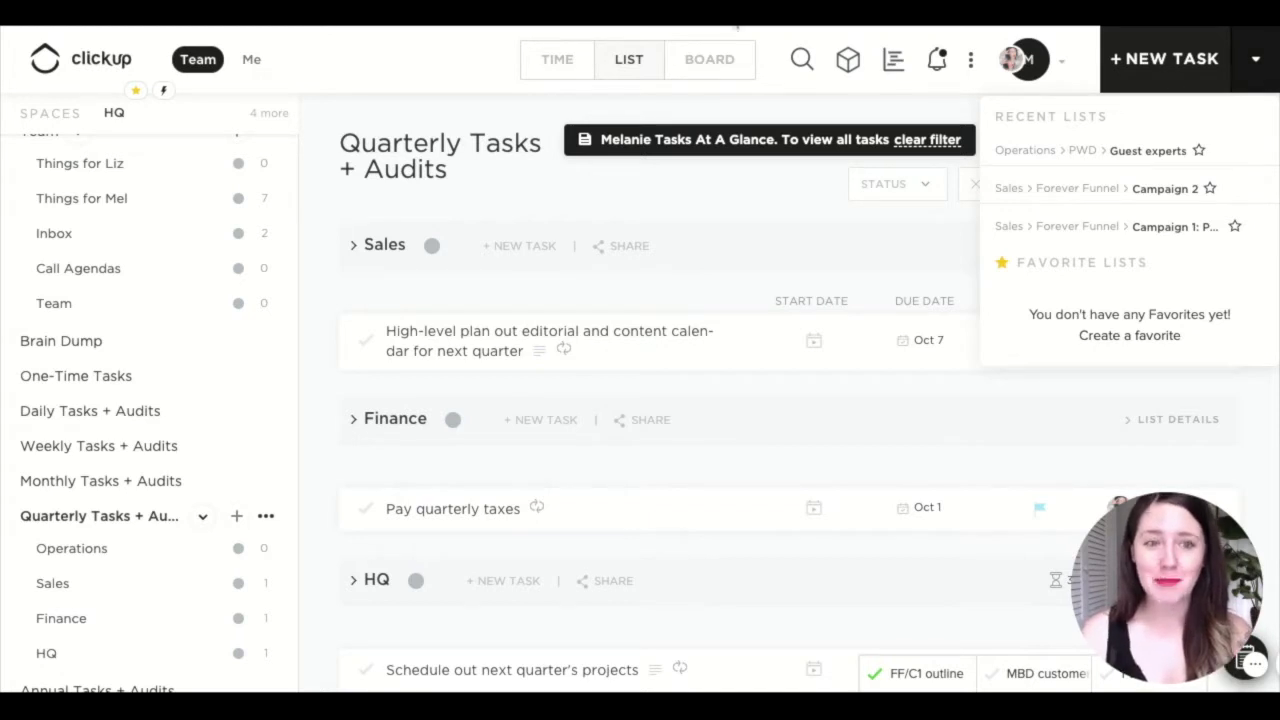
- Switch to the All Spaces view and clear its existing due date and priority sorts
scroll(180, 337, up, 2)
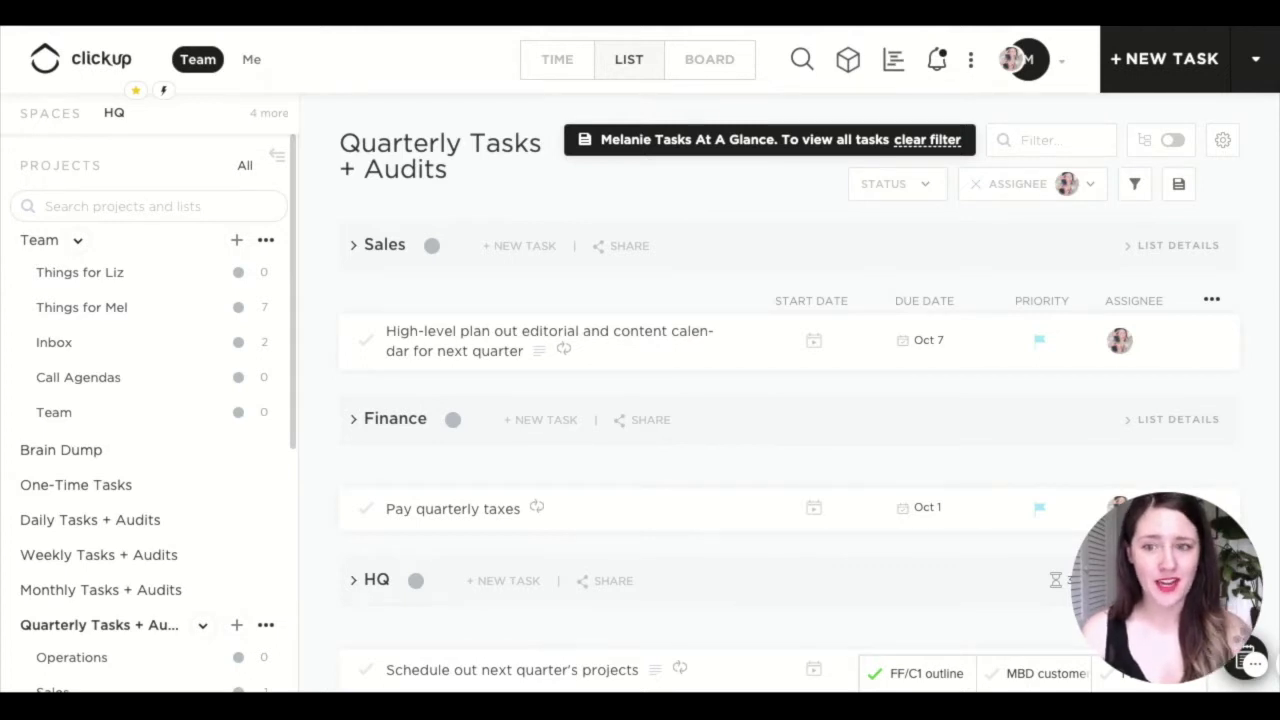
click(118, 119)
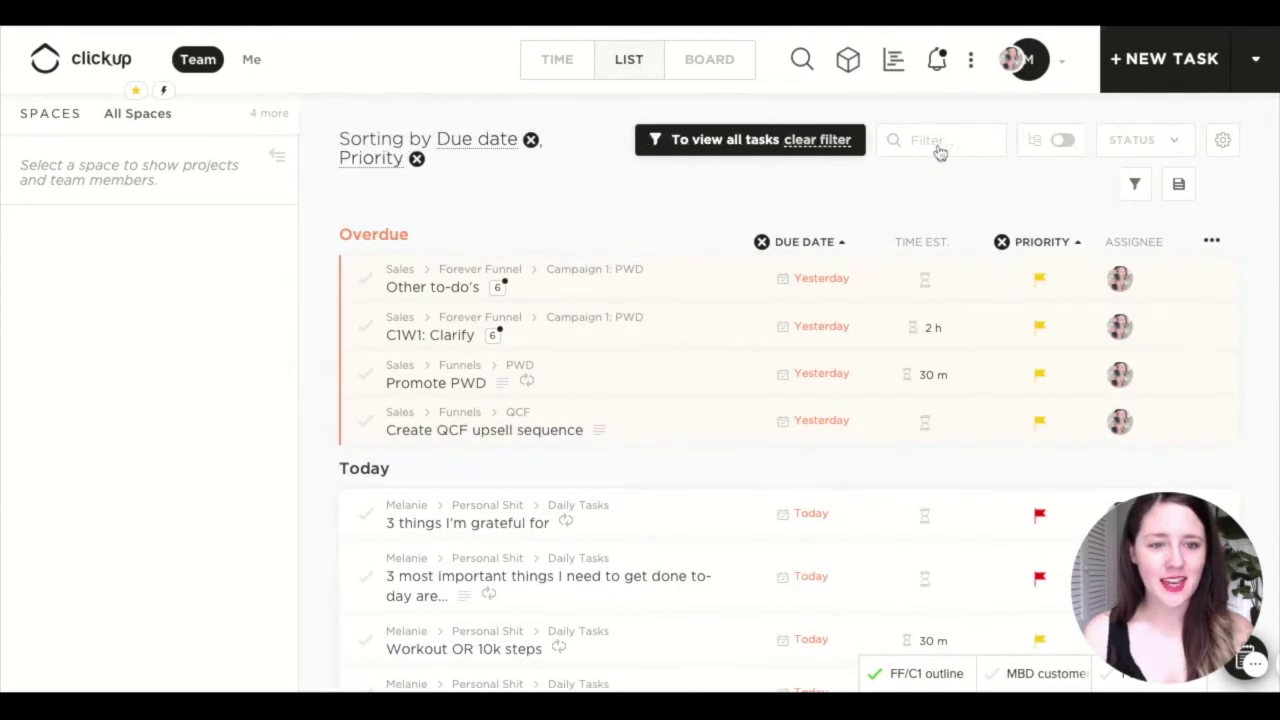
click(530, 140)
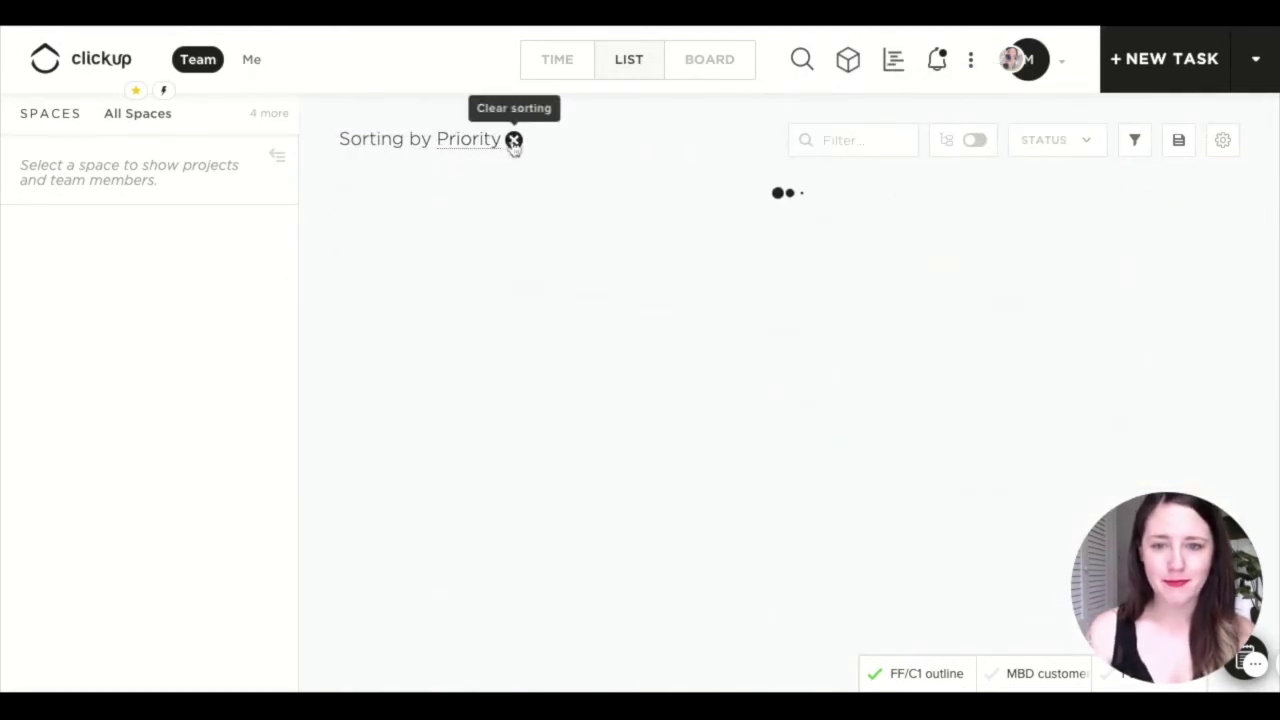
click(513, 141)
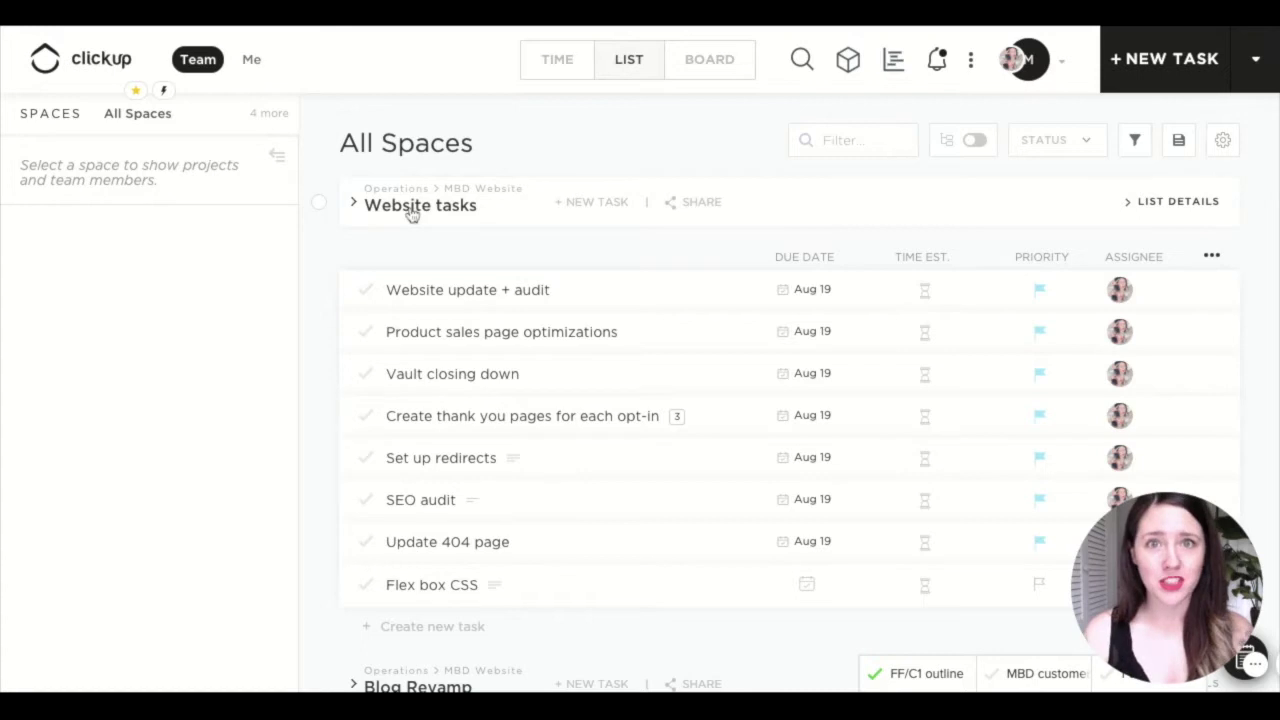
- Sort the All Spaces tasks by due date, then add Priority as a secondary sort
scroll(411, 215, down, 4)
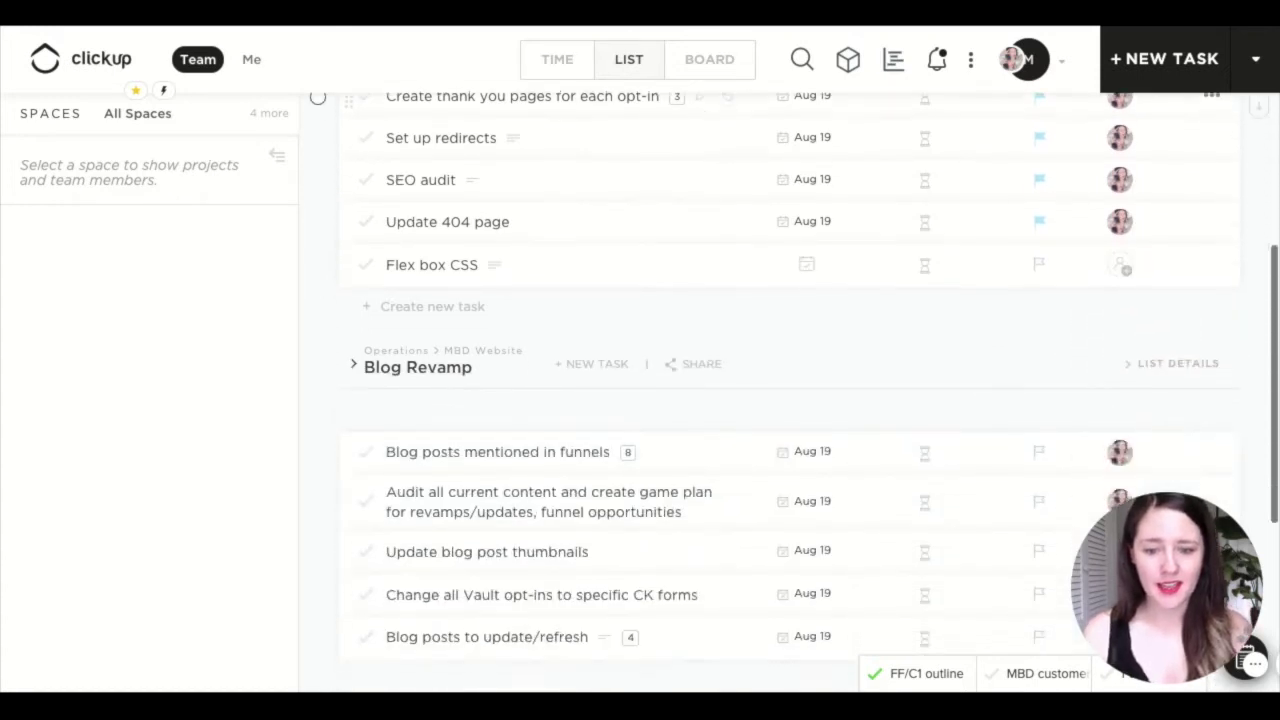
scroll(520, 340, up, 4)
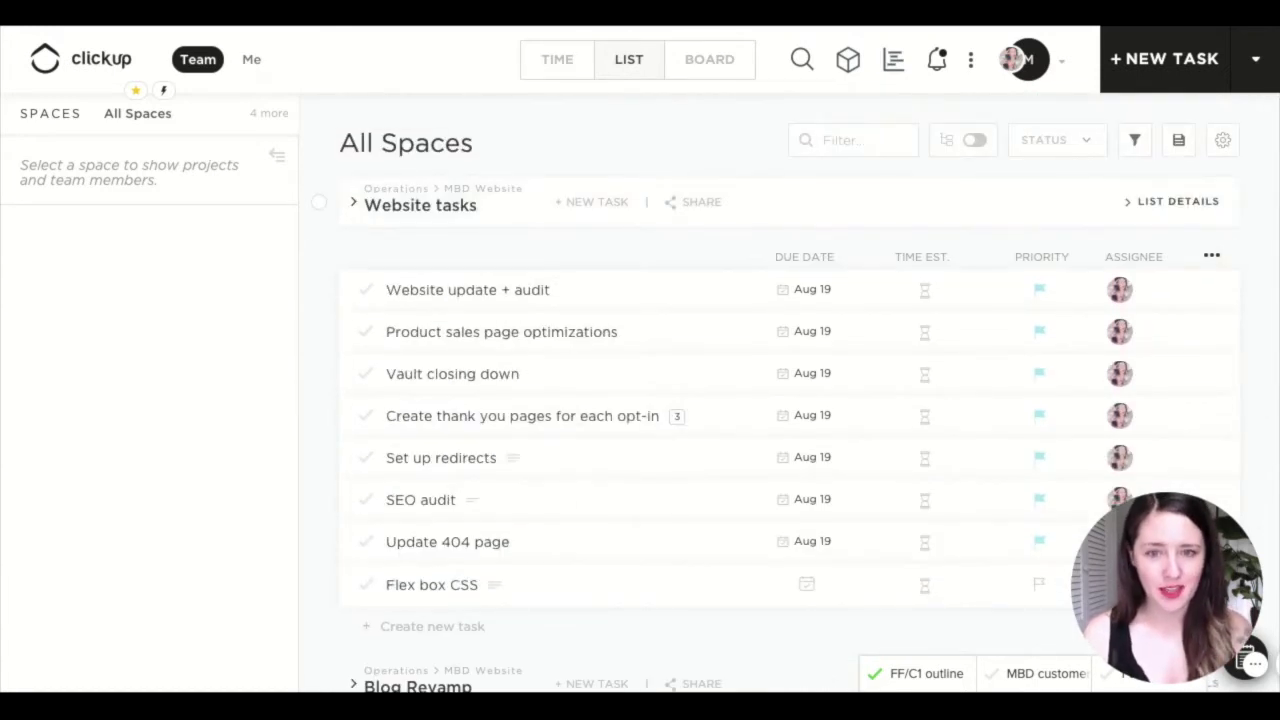
click(801, 258)
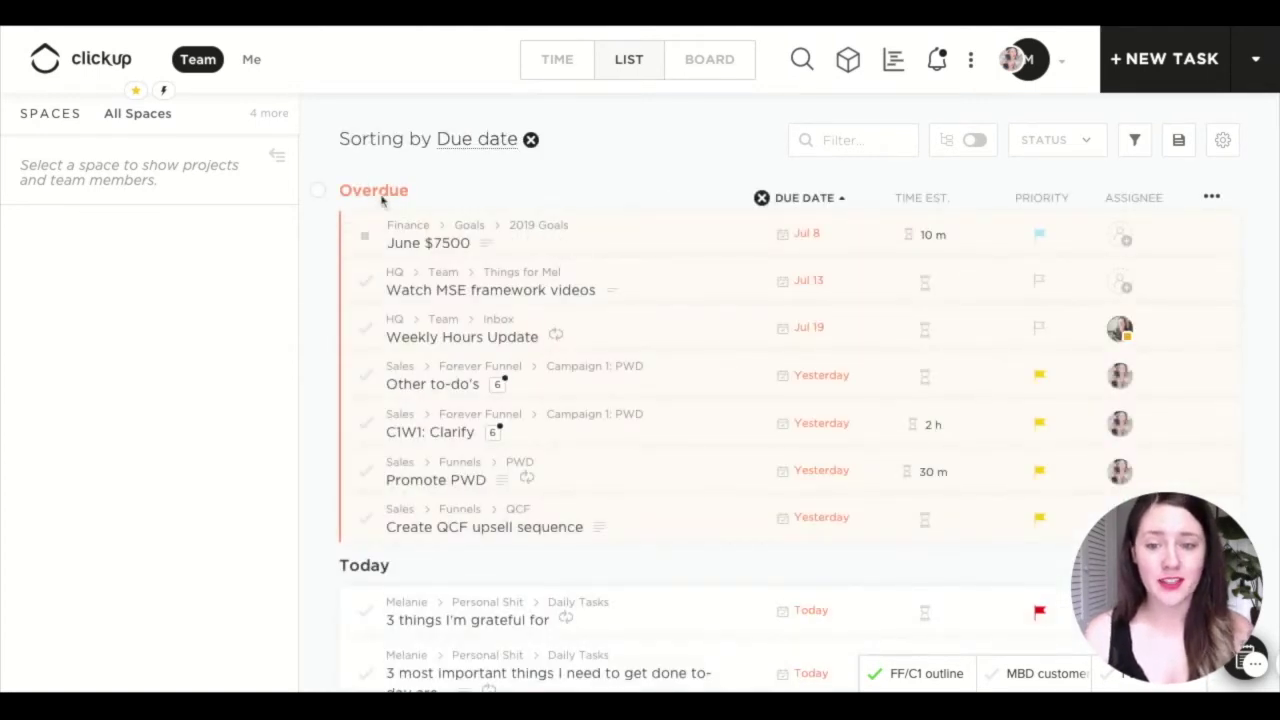
scroll(370, 558, down, 1)
scroll(350, 555, down, 2)
scroll(371, 563, up, 3)
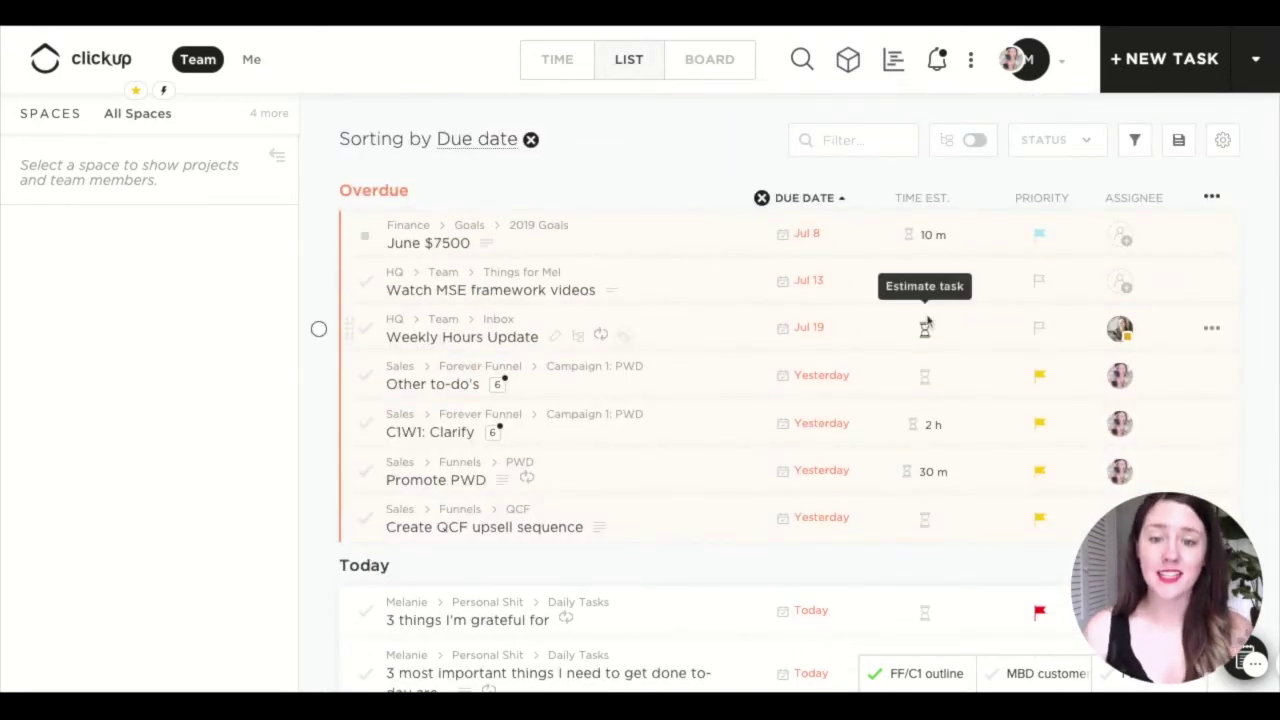
click(1036, 208)
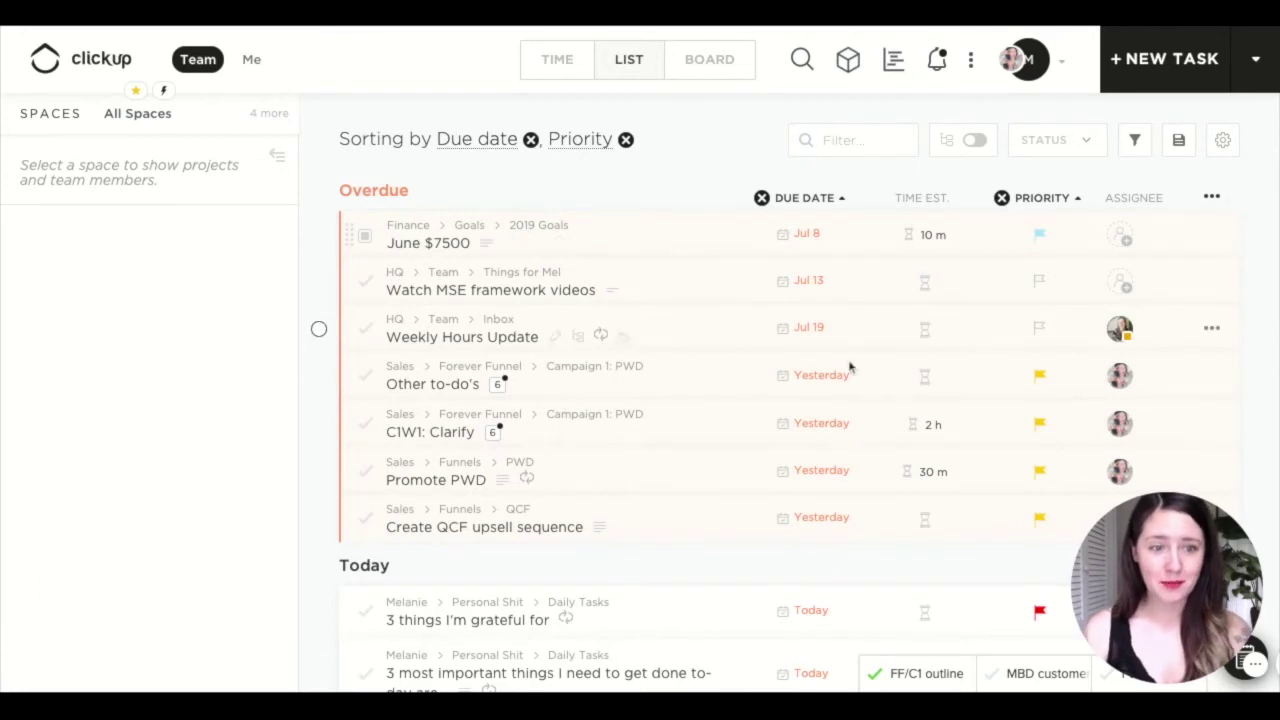
click(1037, 233)
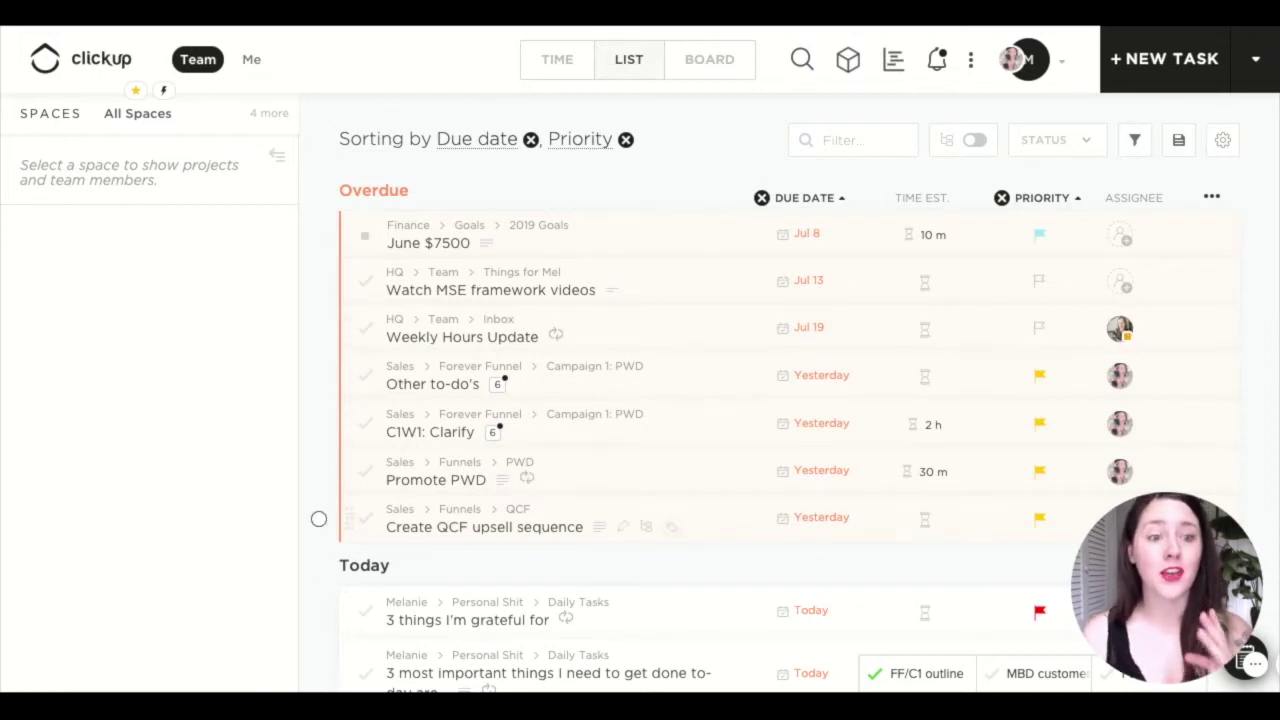
- Add an Assignee filter set to Me and review the resulting Overdue and Today tasks
click(1135, 142)
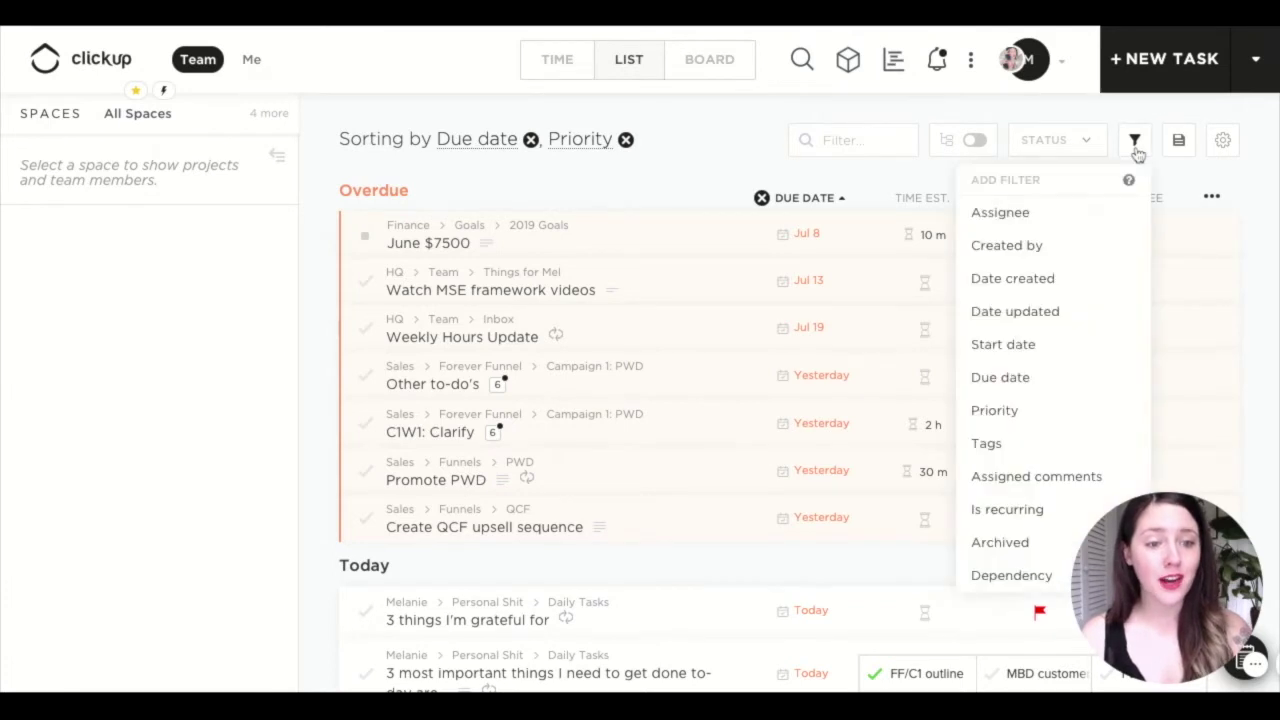
click(996, 214)
click(1010, 333)
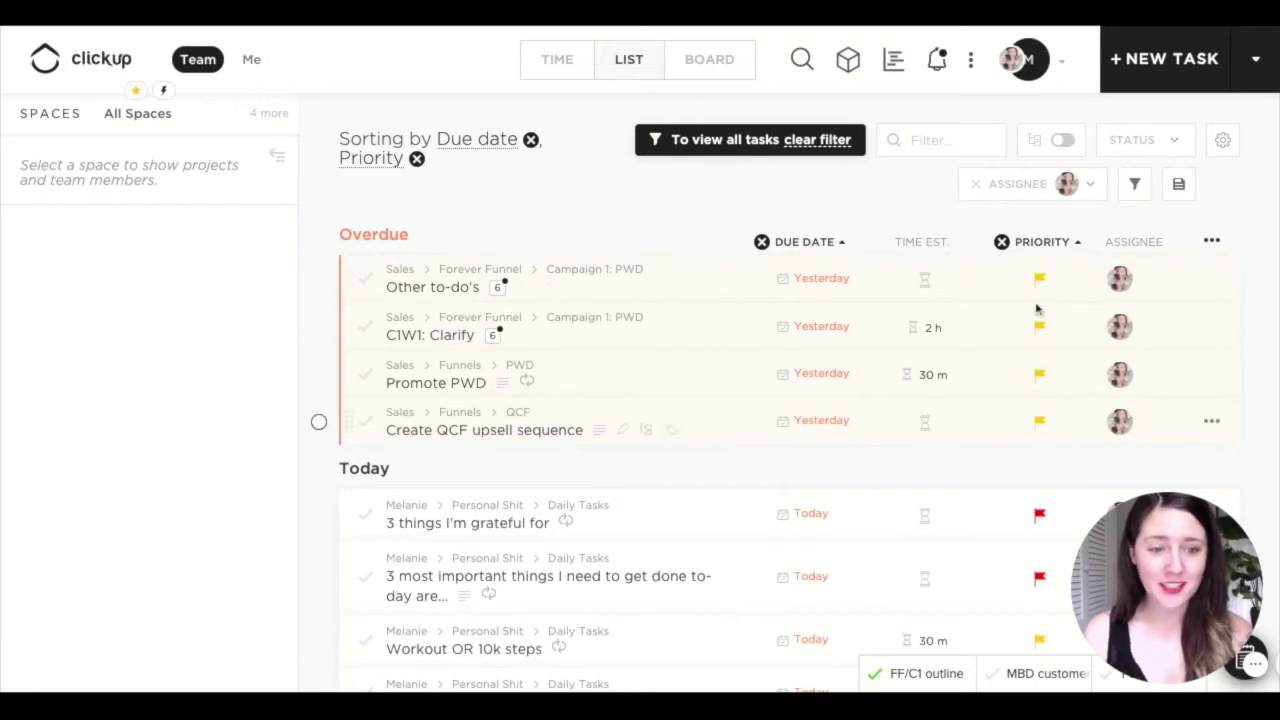
scroll(1036, 440, down, 1)
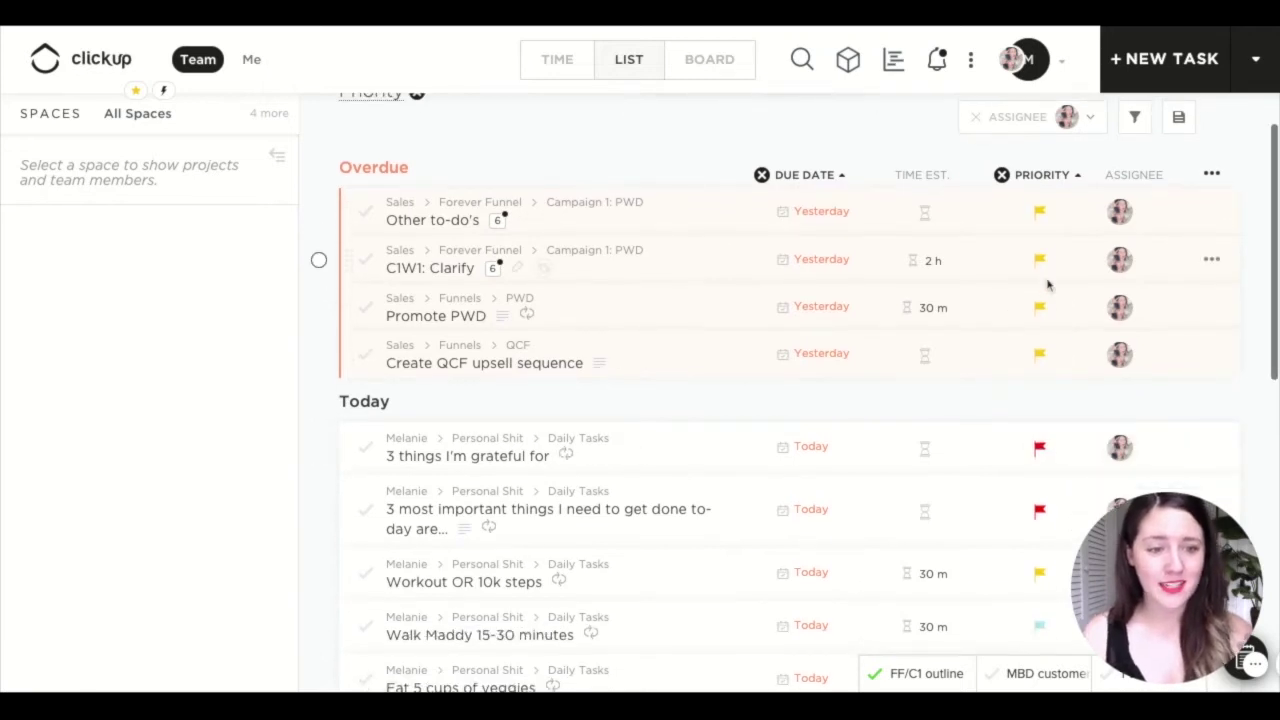
scroll(1048, 287, down, 3)
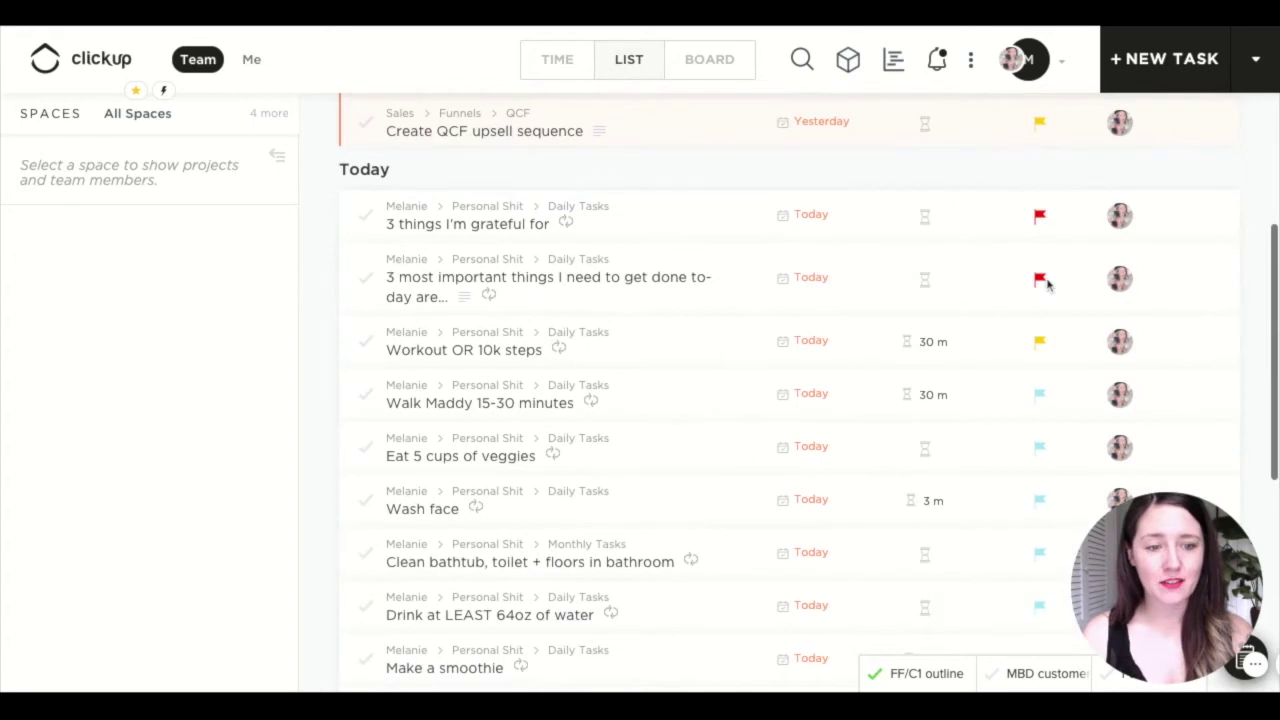
scroll(1040, 228, down, 1)
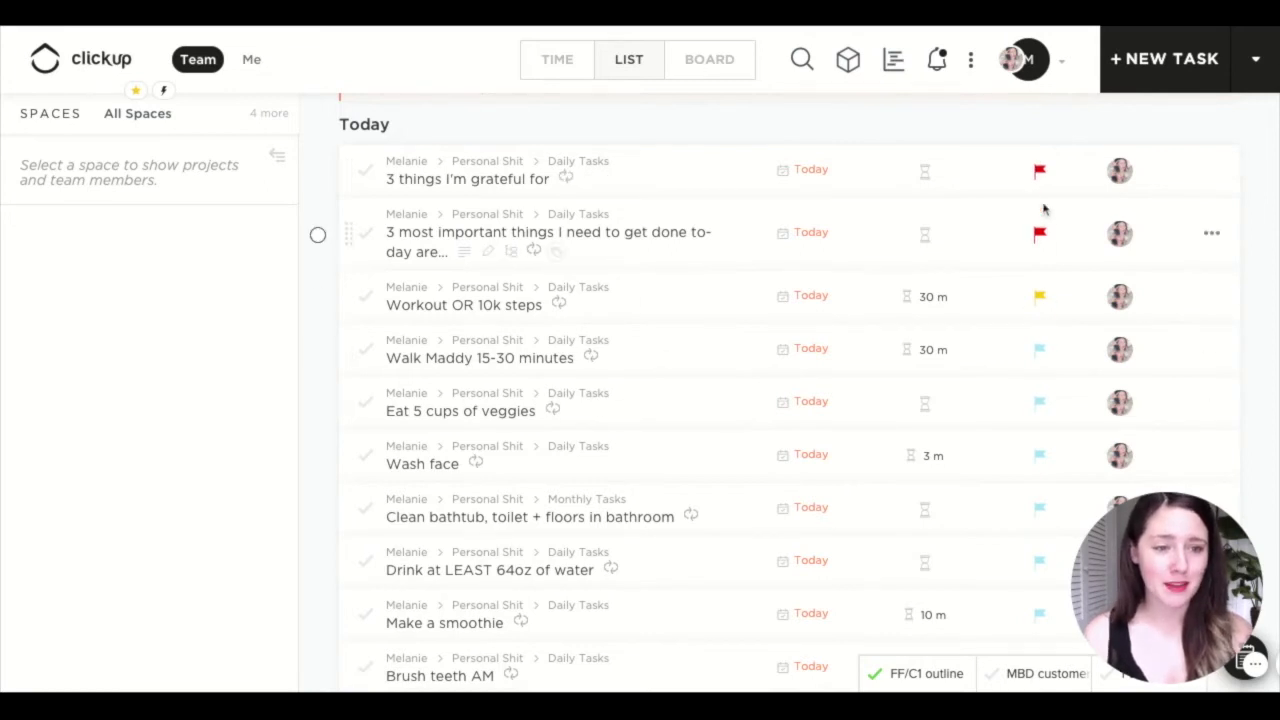
scroll(1037, 345, up, 5)
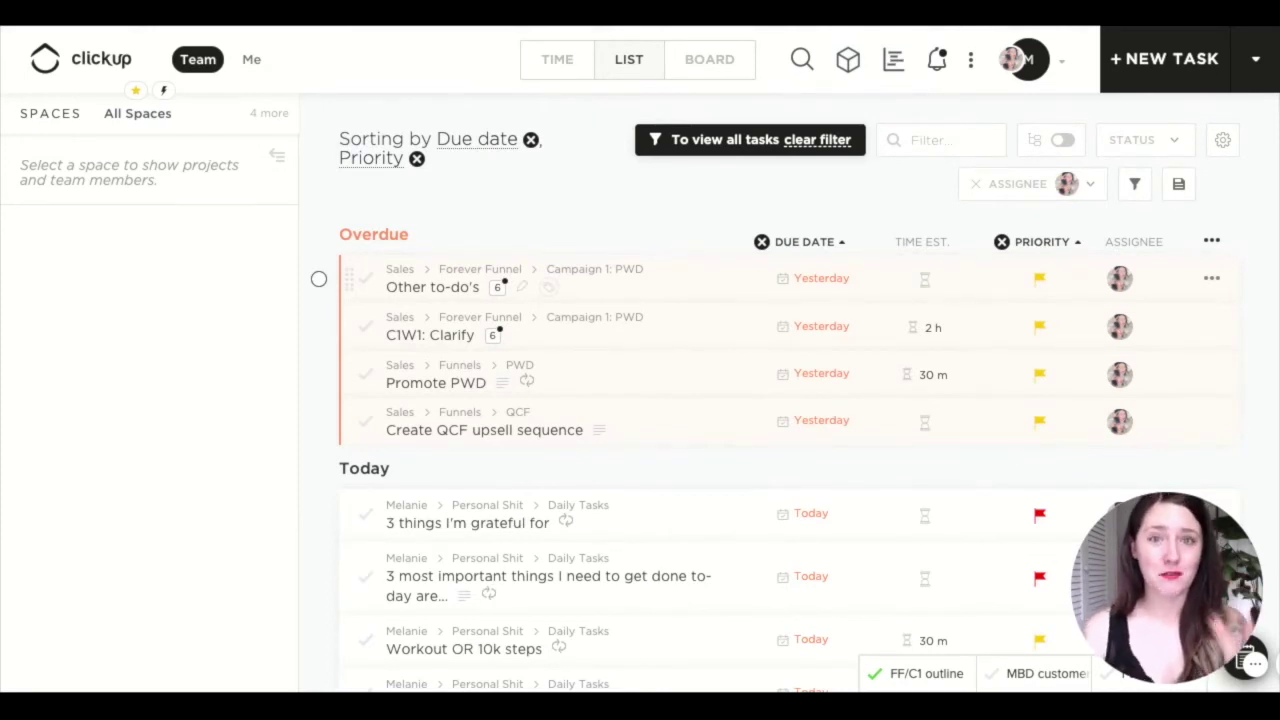
- Start saving a new personal filter from Saved Filters, then dismiss the dialog unsaved
click(1178, 186)
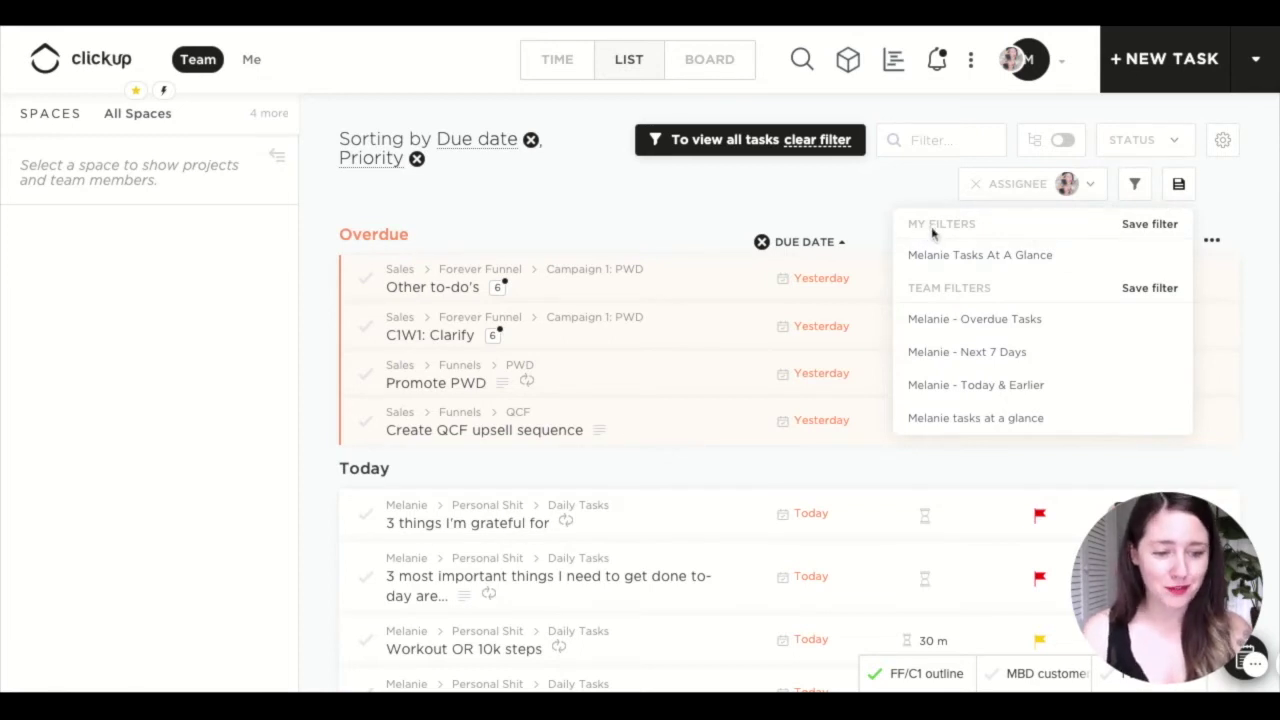
click(1135, 228)
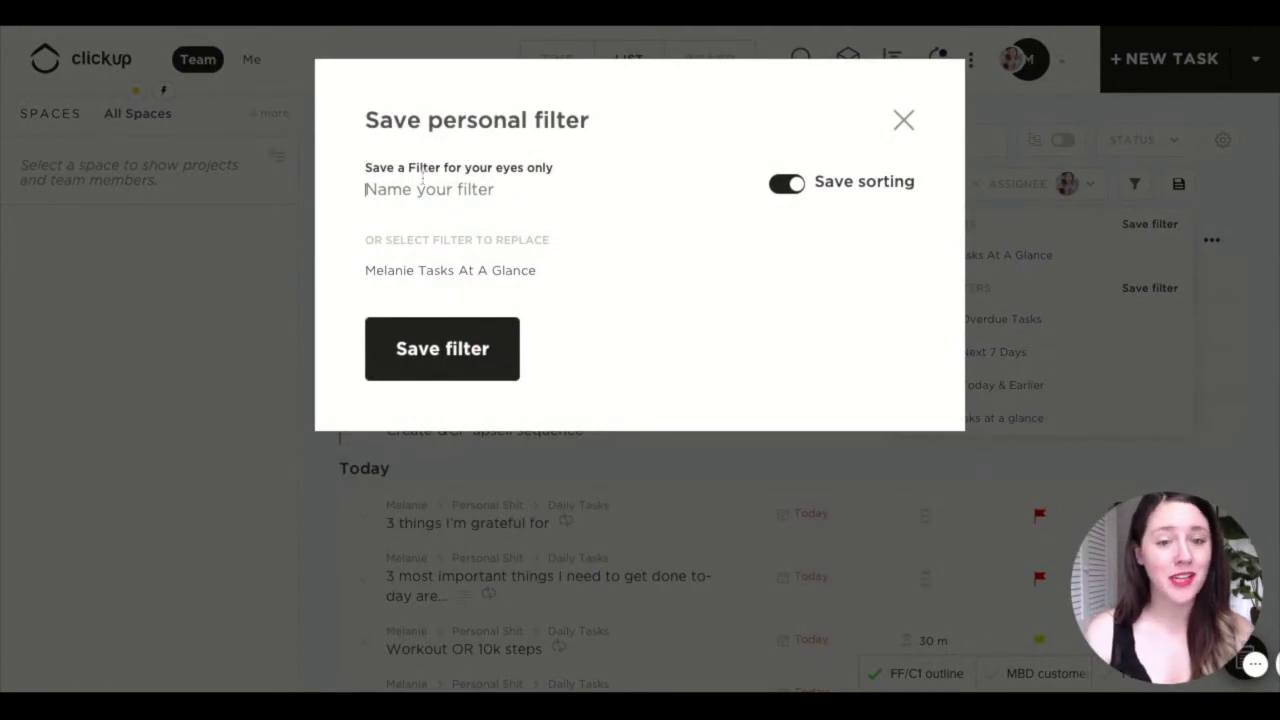
click(905, 122)
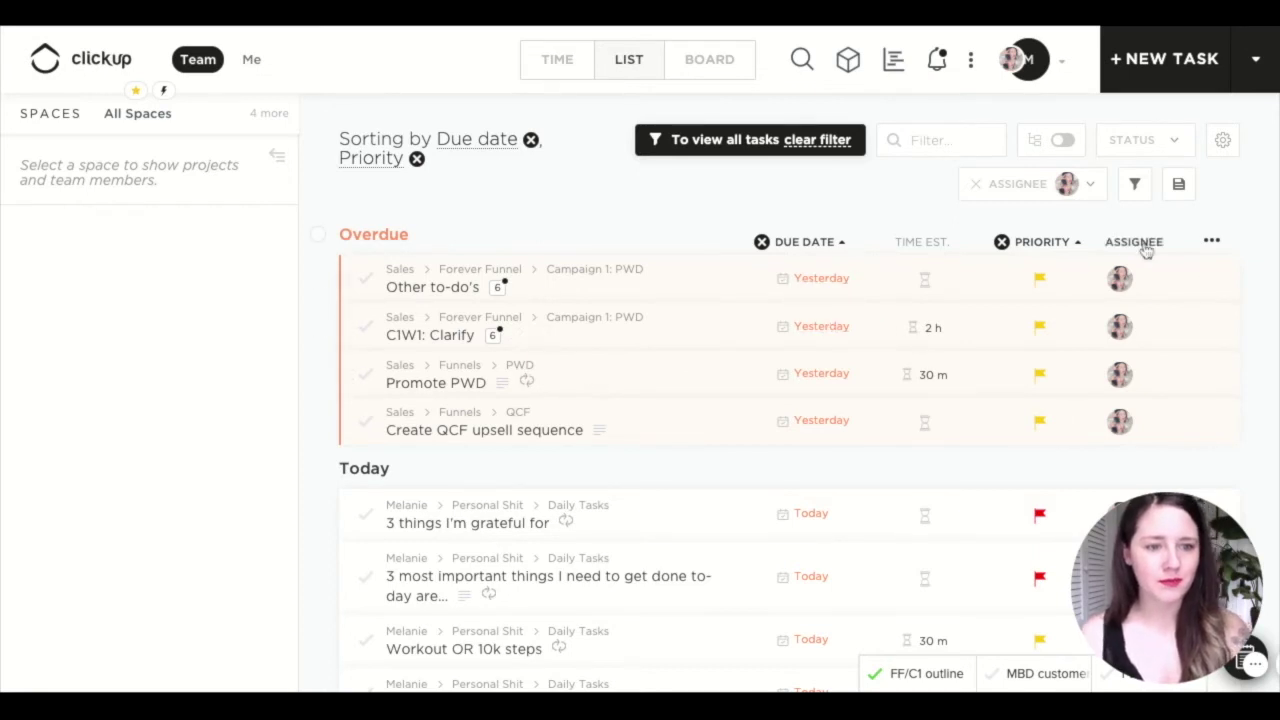
- Show the Start date column in the task list
click(1211, 242)
scroll(1114, 437, down, 2)
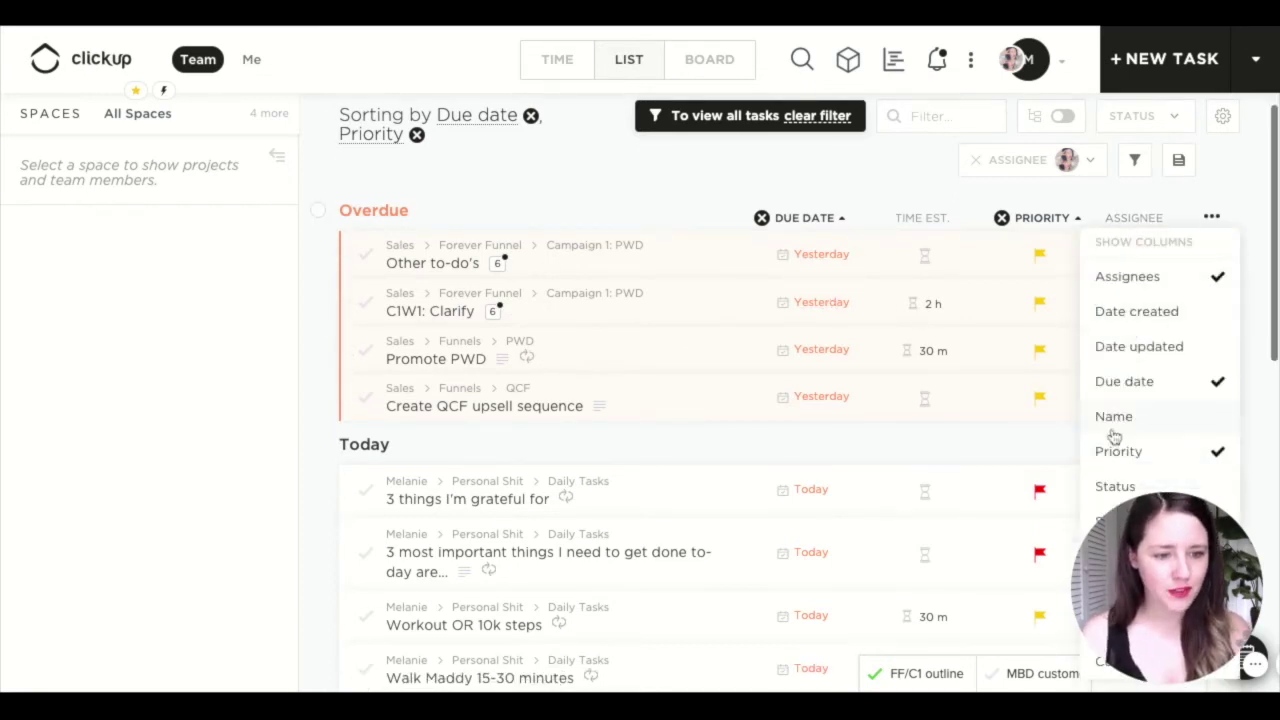
scroll(1120, 400, down, 1)
click(1125, 346)
scroll(714, 257, up, 3)
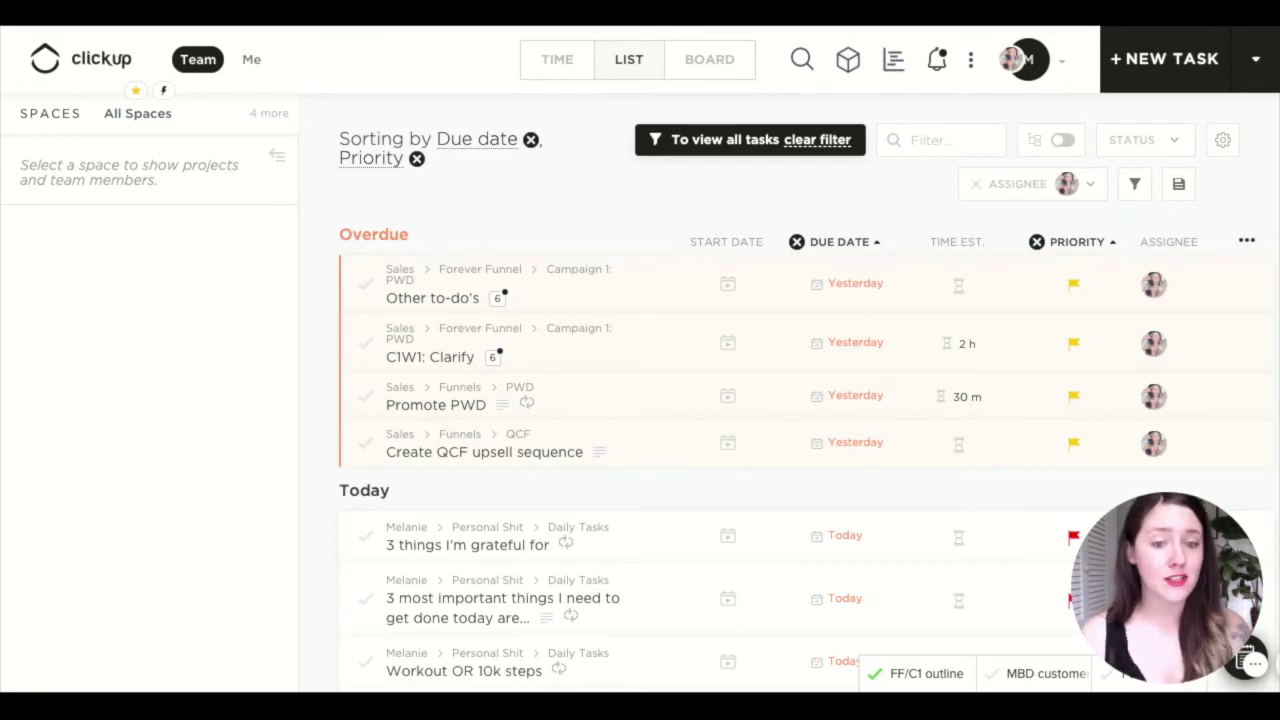
- Replace the existing My Filters entry with the current assignee filter, sorting and columns
click(1178, 186)
mouse_move(1006, 257)
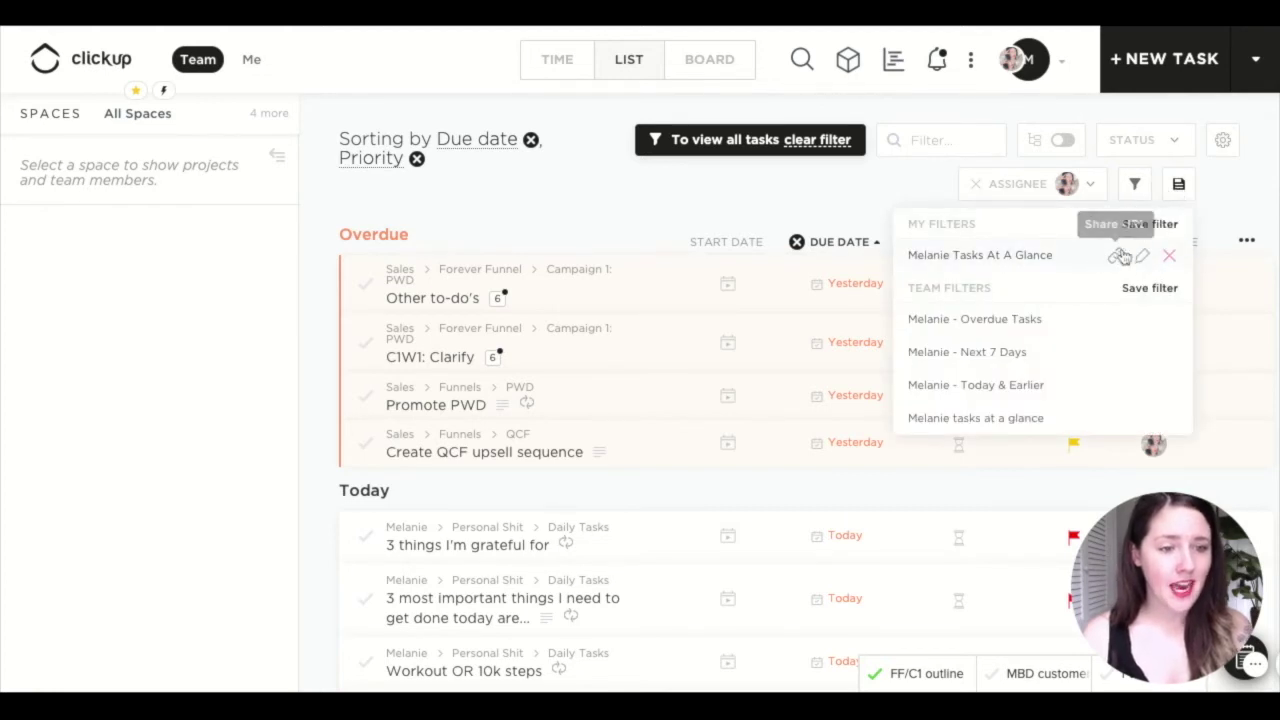
click(1152, 226)
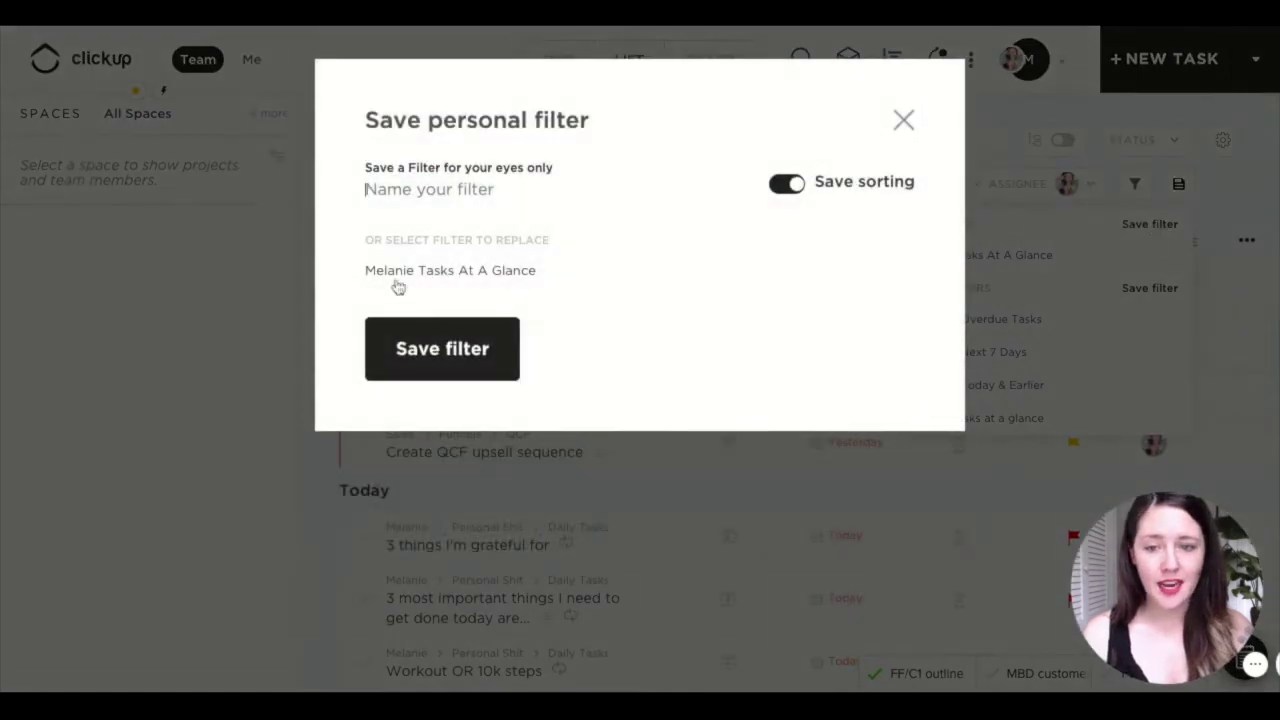
click(410, 279)
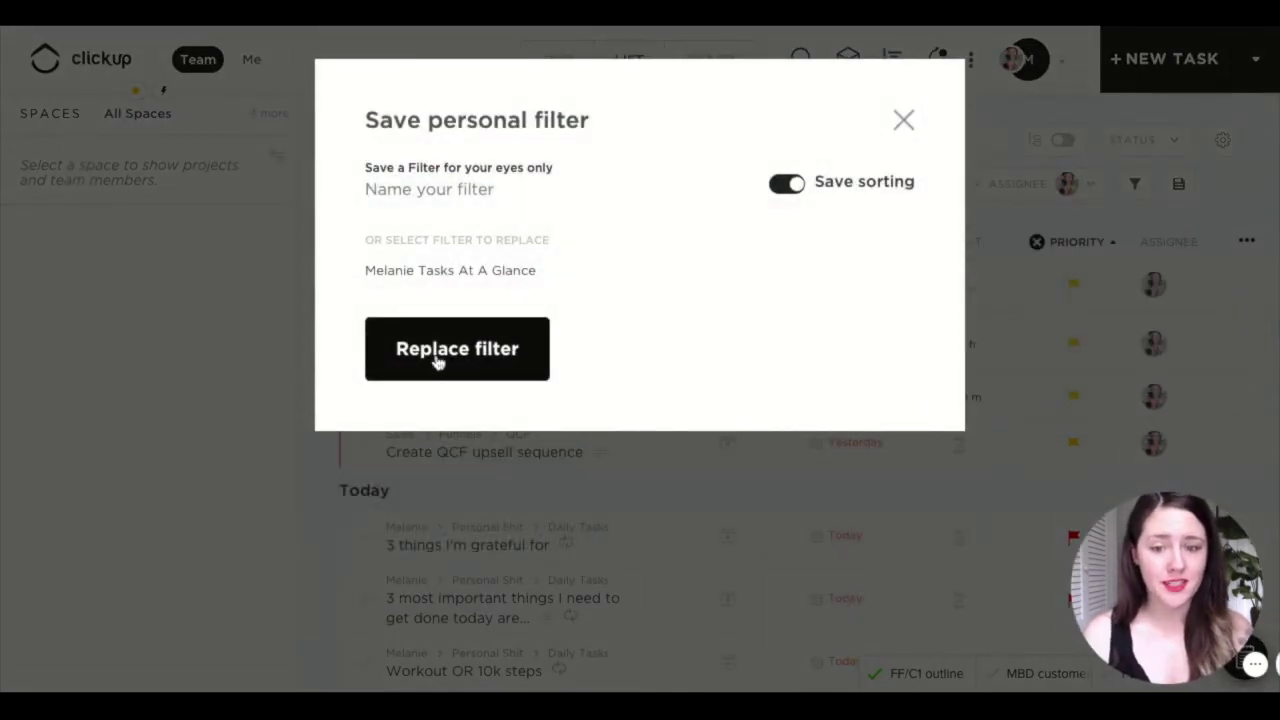
click(903, 120)
click(1247, 238)
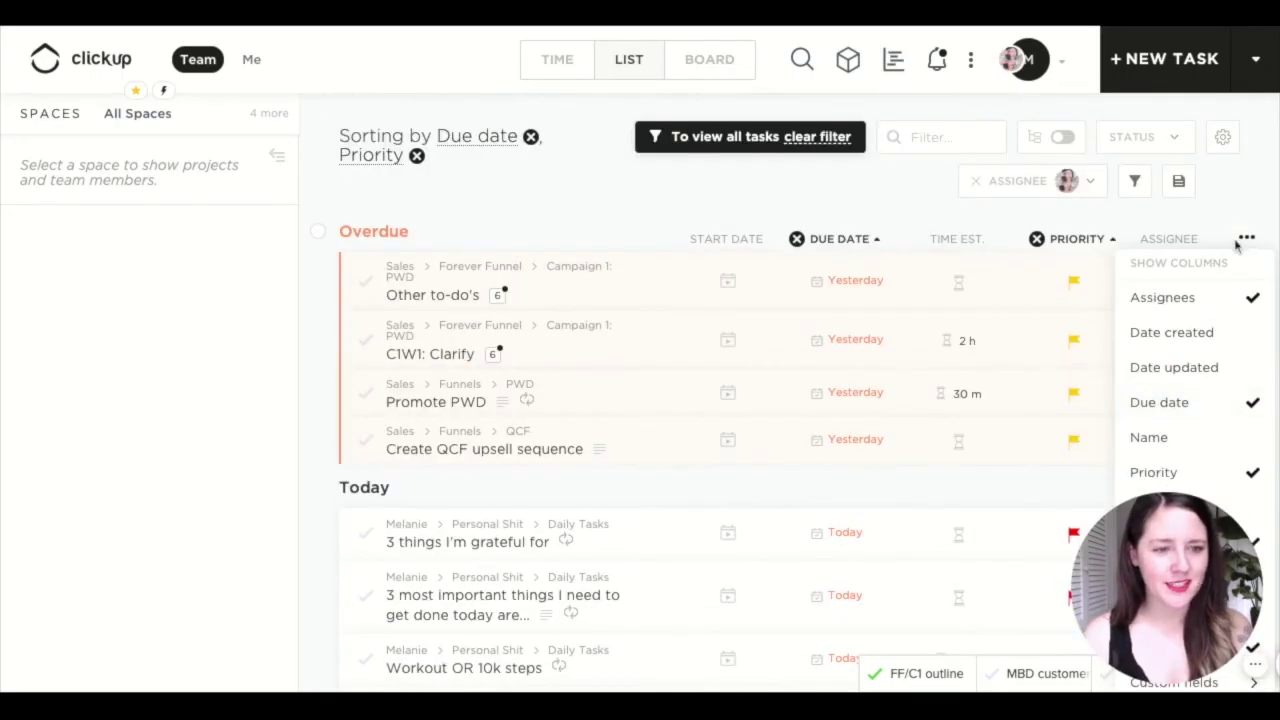
- Hide the Start date column from the filtered list
scroll(1190, 346, down, 2)
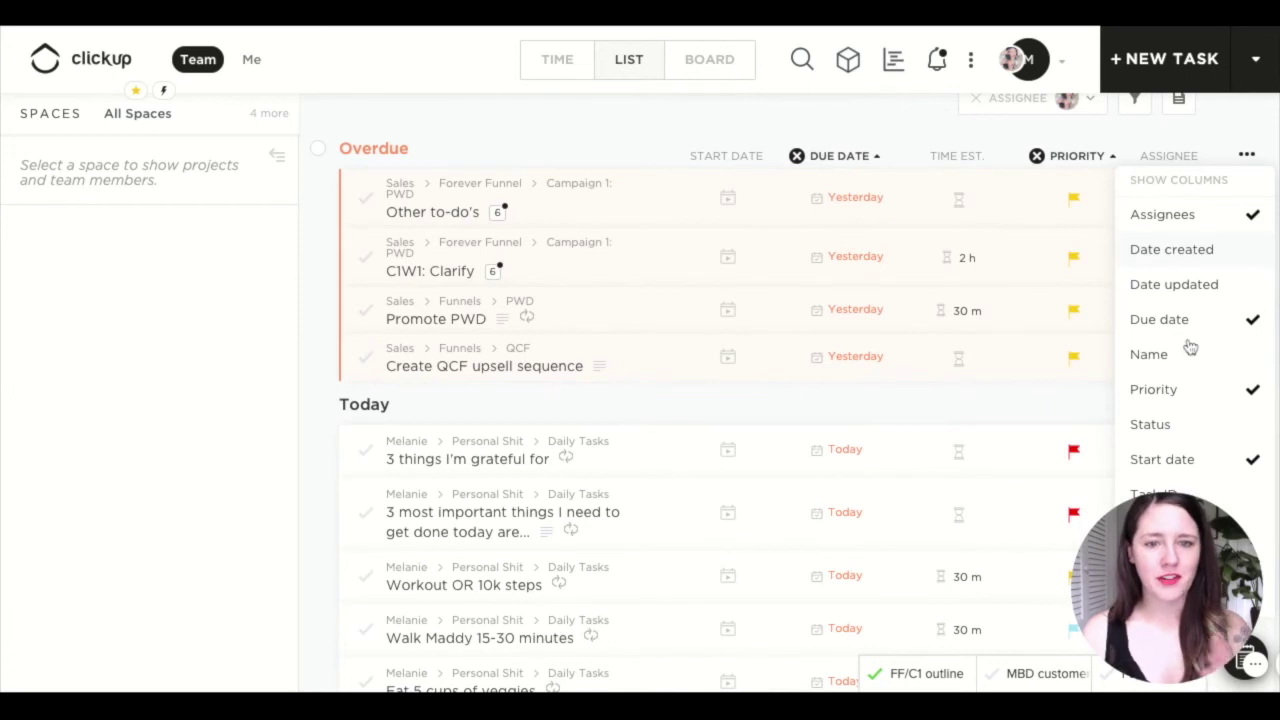
scroll(1143, 497, down, 1)
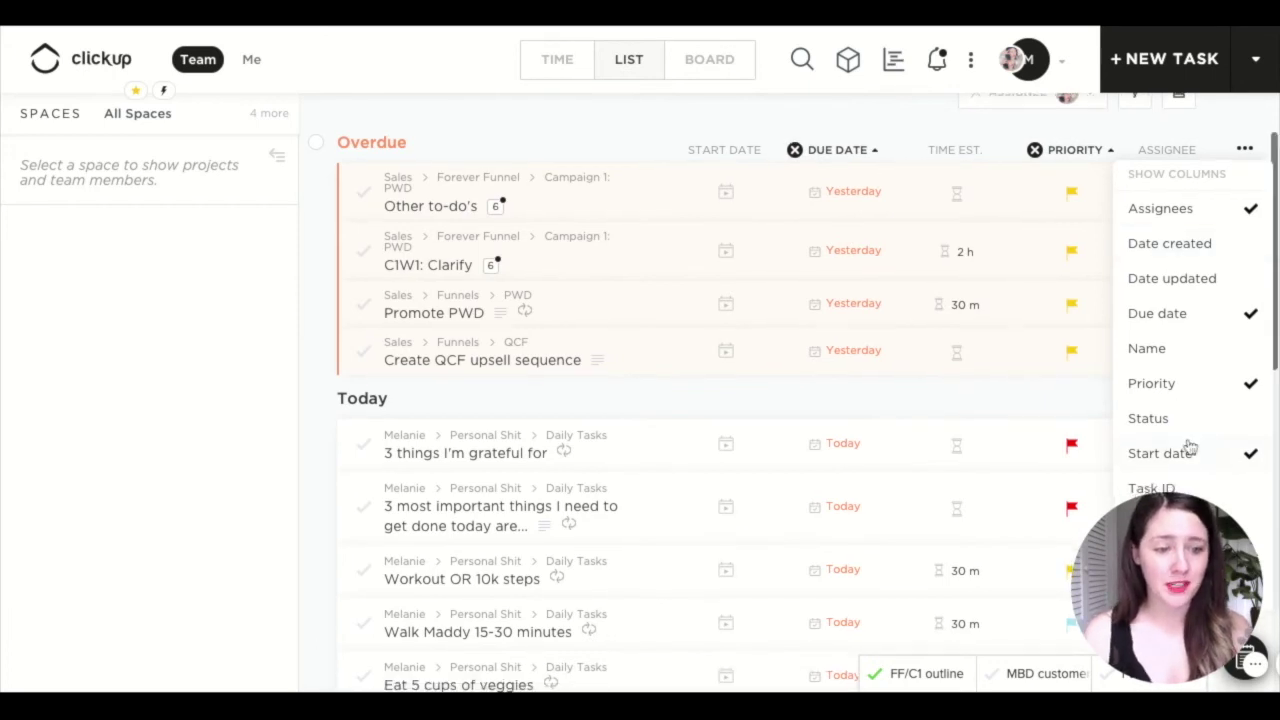
click(1150, 455)
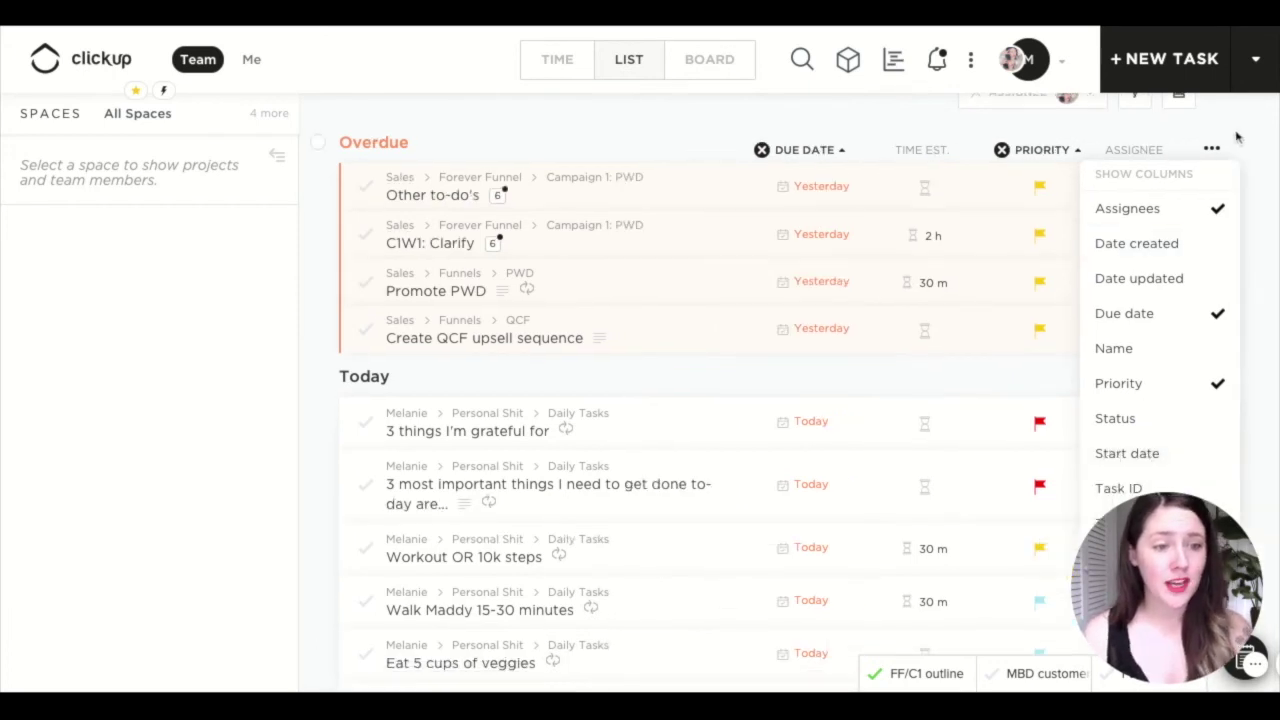
click(1210, 152)
- Toggle the Time est. column off and back on so it stays visible
click(1211, 151)
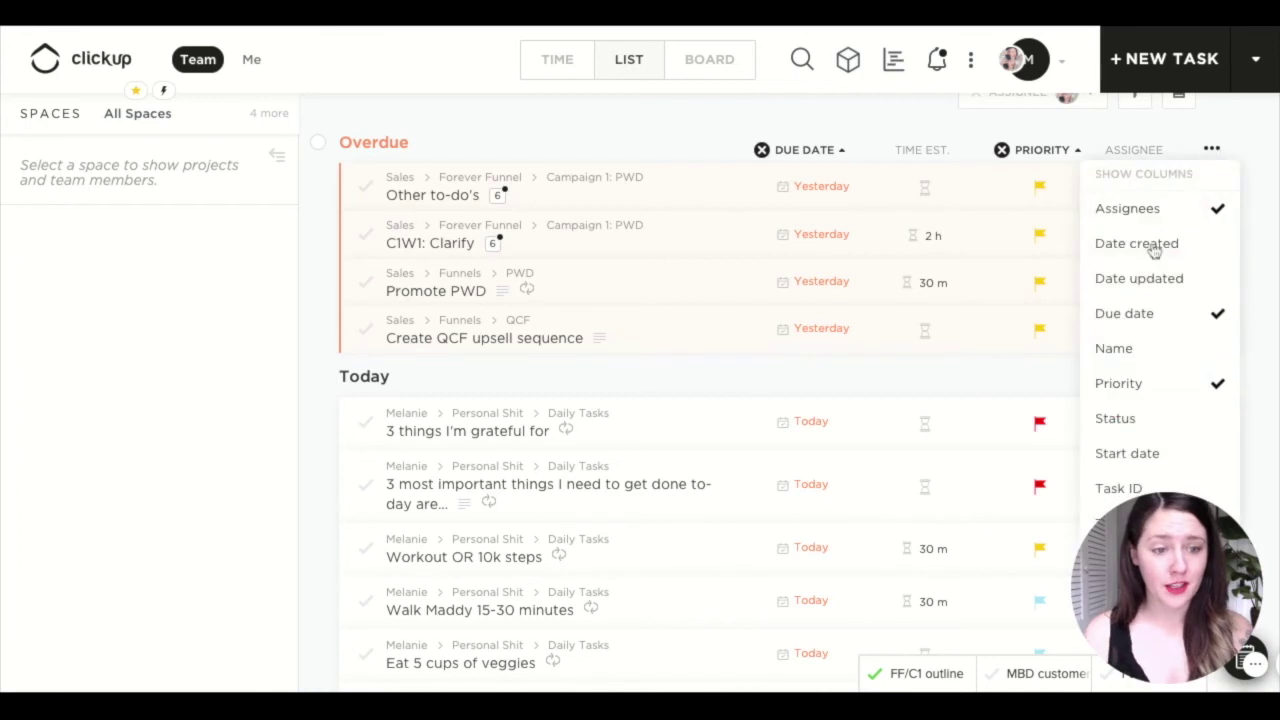
scroll(1143, 287, down, 2)
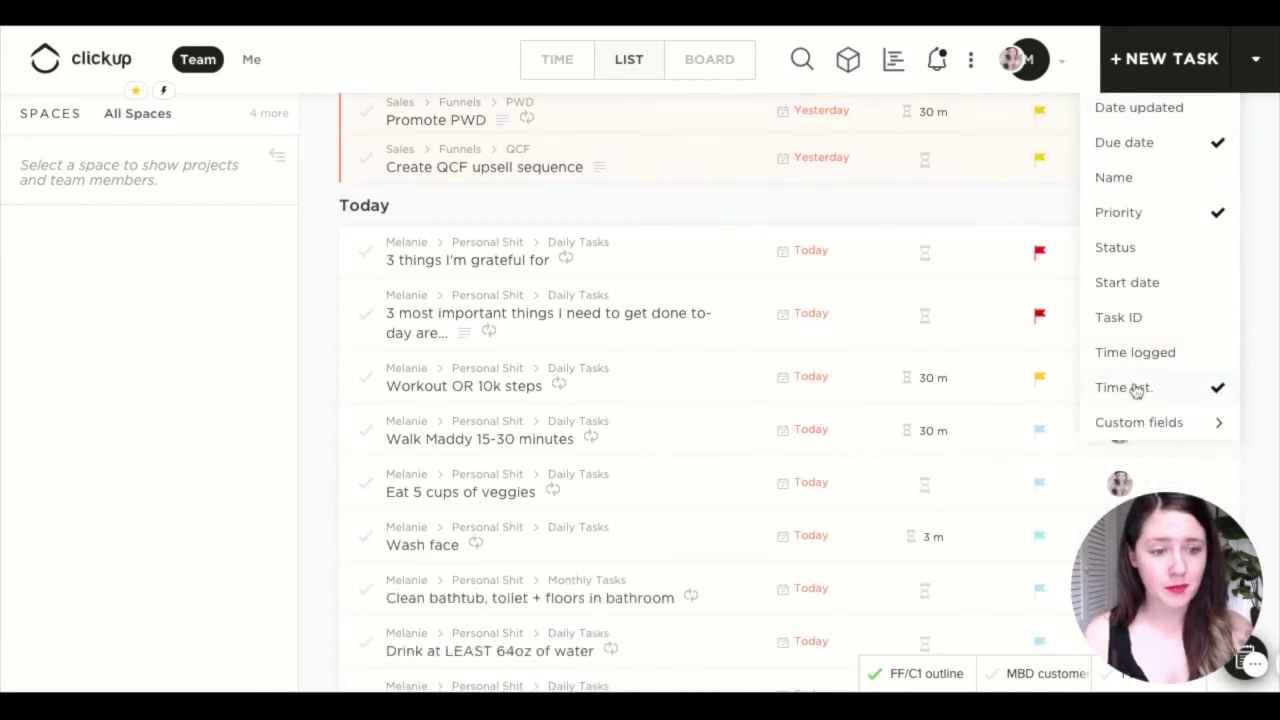
click(1135, 387)
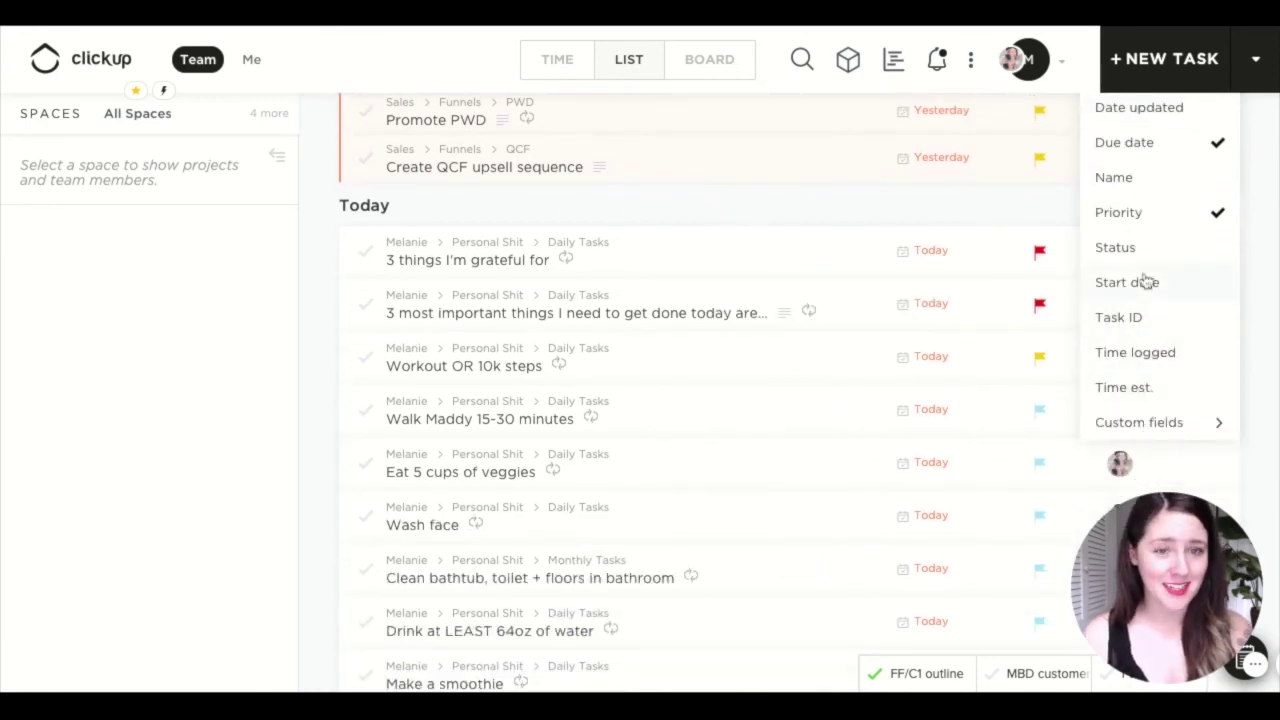
scroll(1147, 283, up, 5)
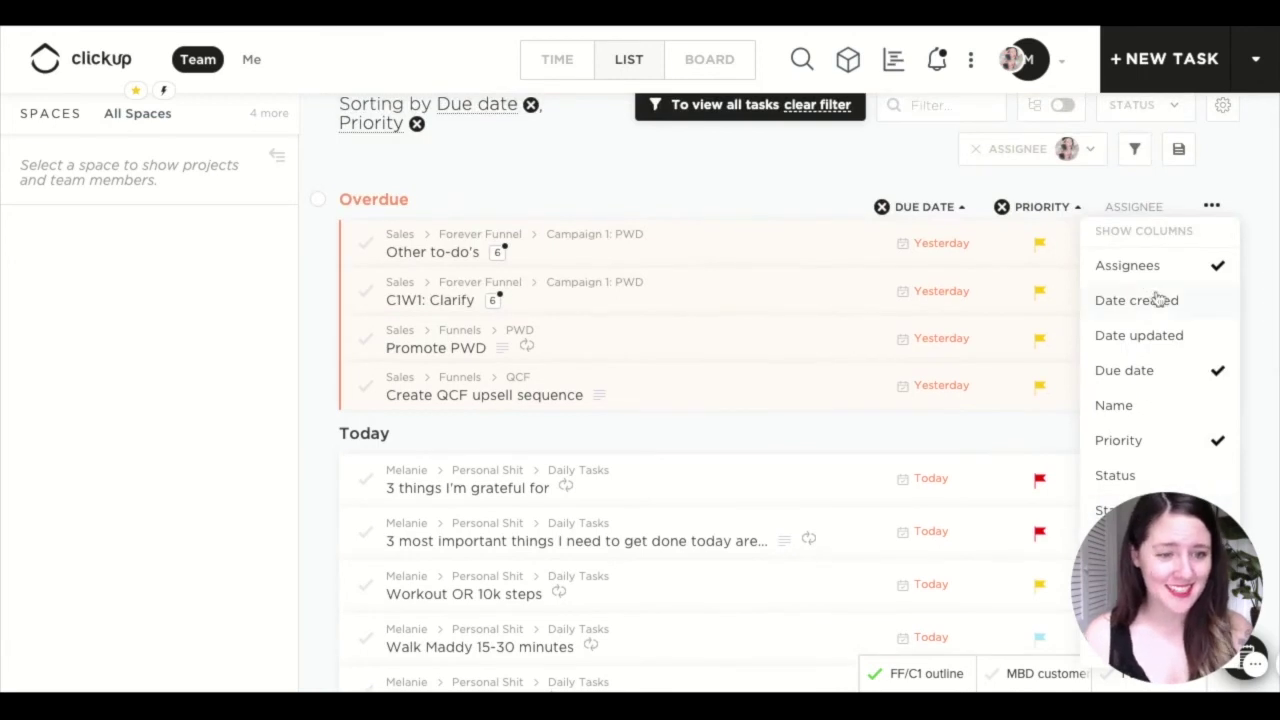
scroll(1156, 298, down, 5)
click(1124, 373)
scroll(1163, 231, up, 6)
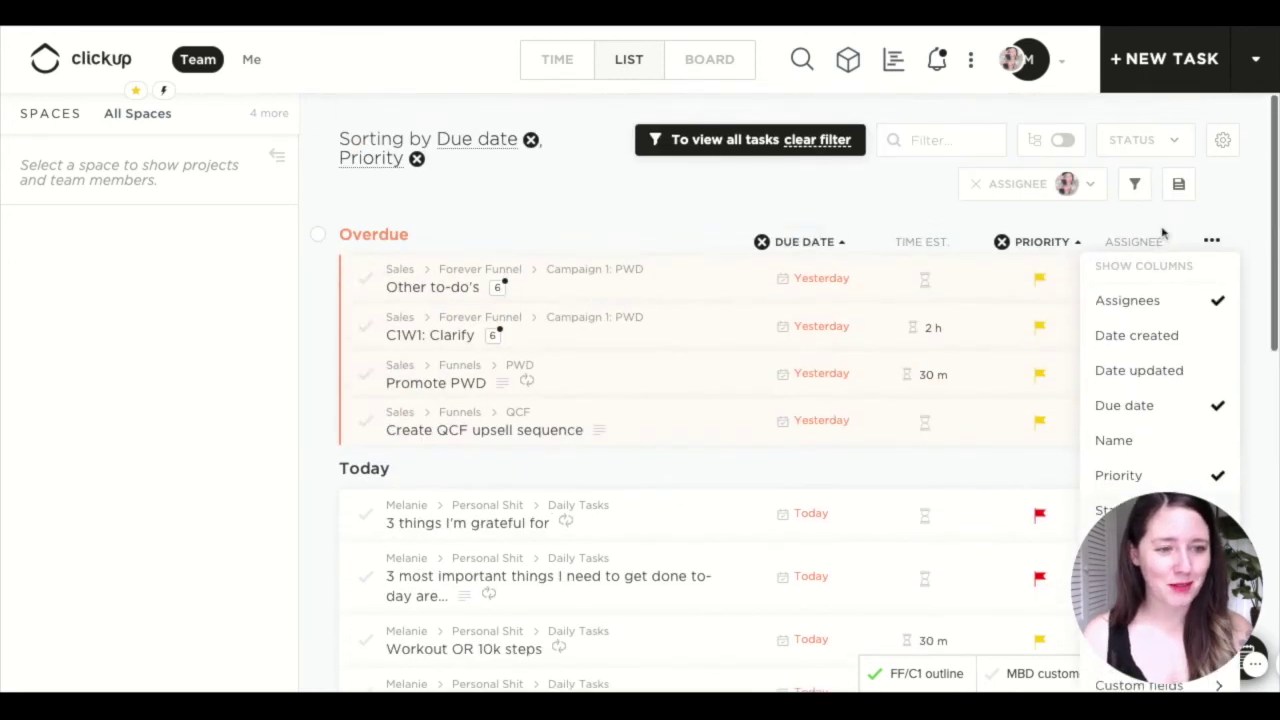
click(1212, 243)
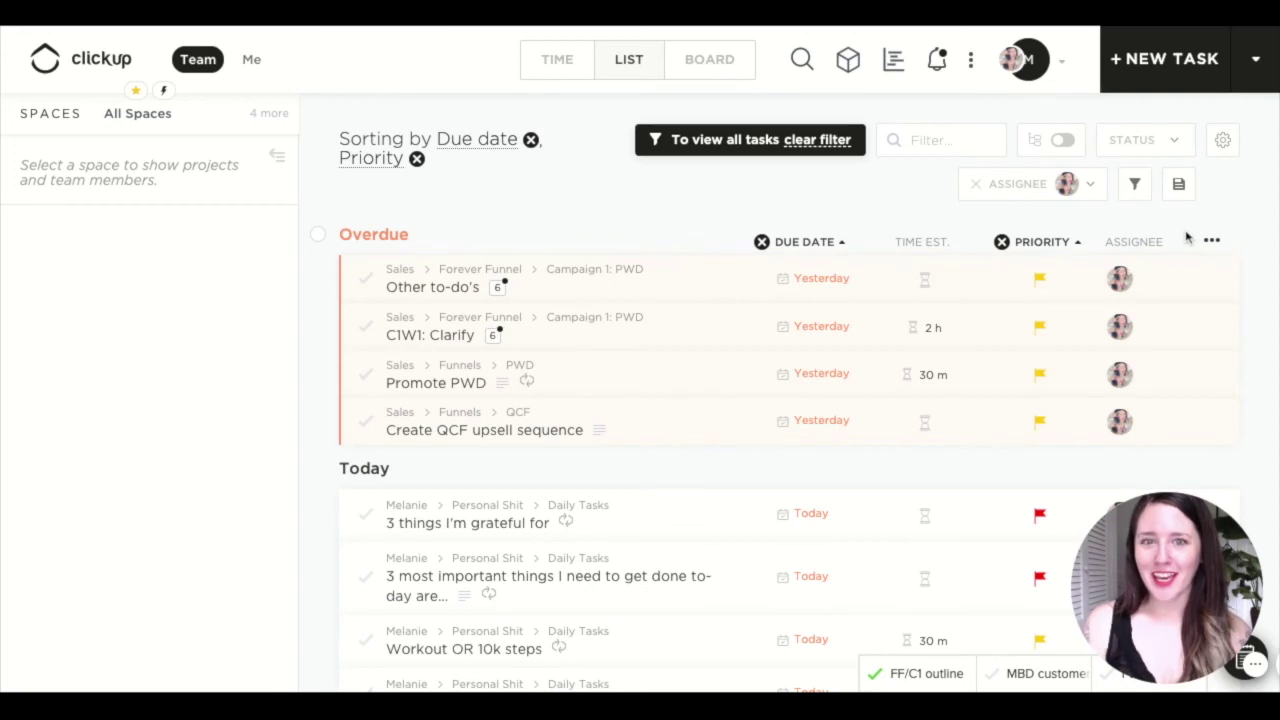